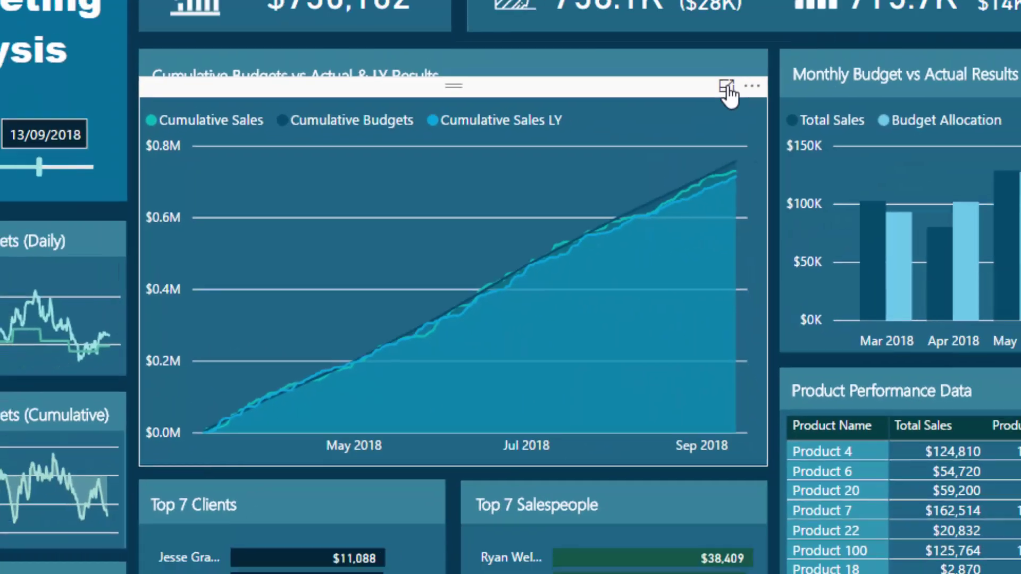
View the cumulative chart enlarged on its own, then return to the full report.
{"action": "left_click", "coordinate": [725, 87]}
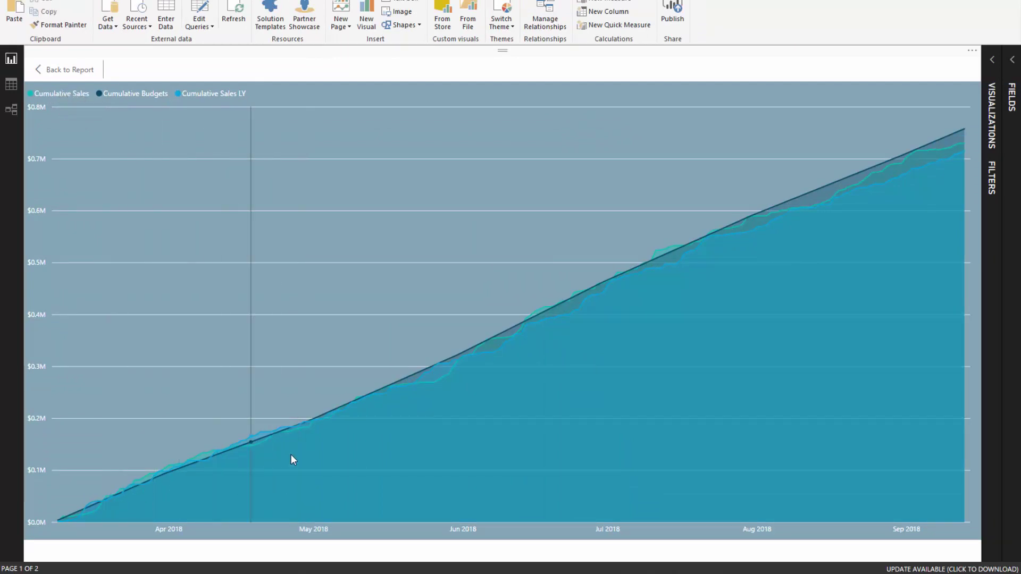
{"action": "mouse_move", "coordinate": [350, 407]}
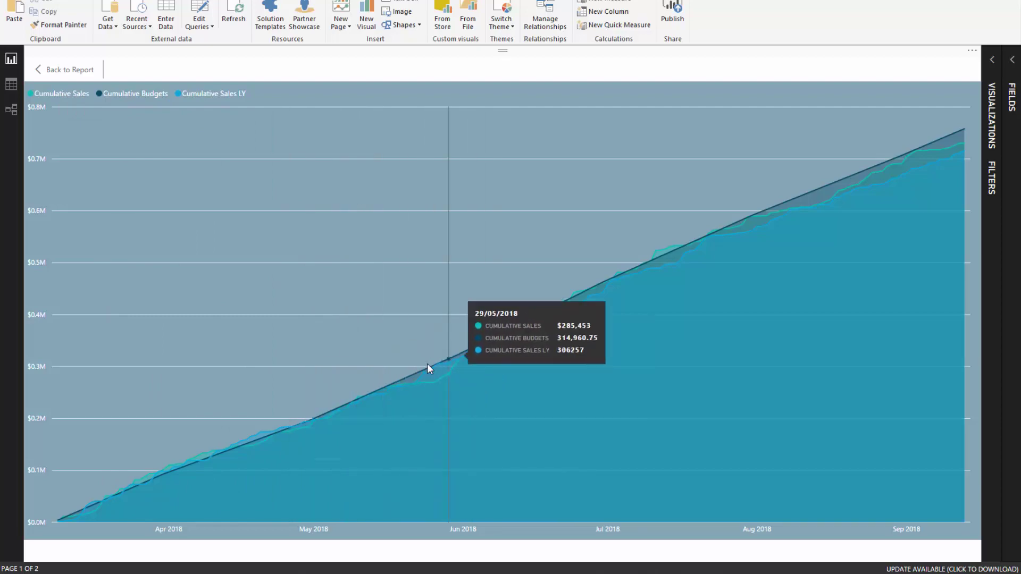
{"action": "left_click", "coordinate": [55, 71]}
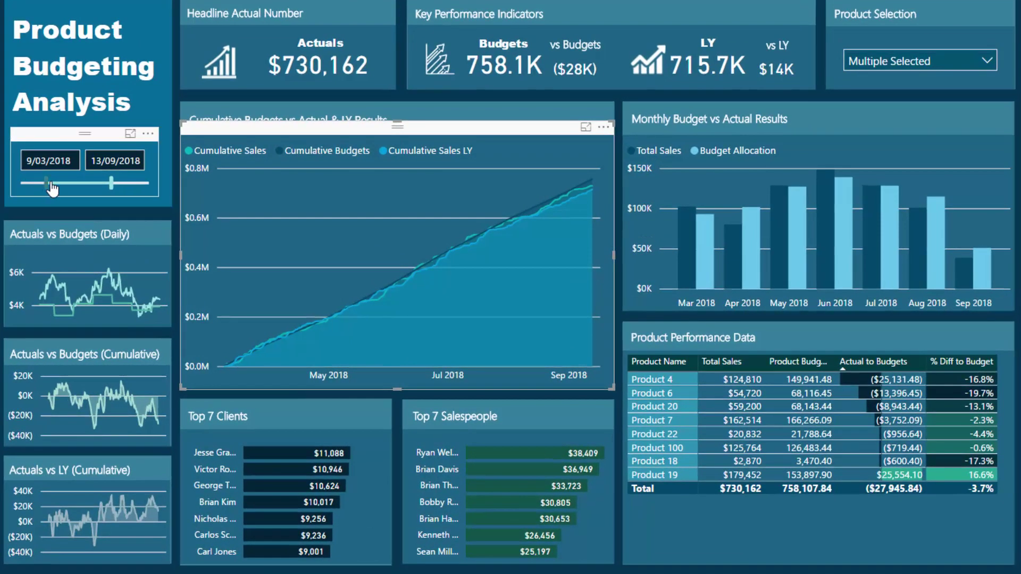
Start the date range at 19/05/2018 and add Product 5 to the product filter.
{"action": "left_click_drag", "start_coordinate": [50, 183], "coordinate": [71, 183]}
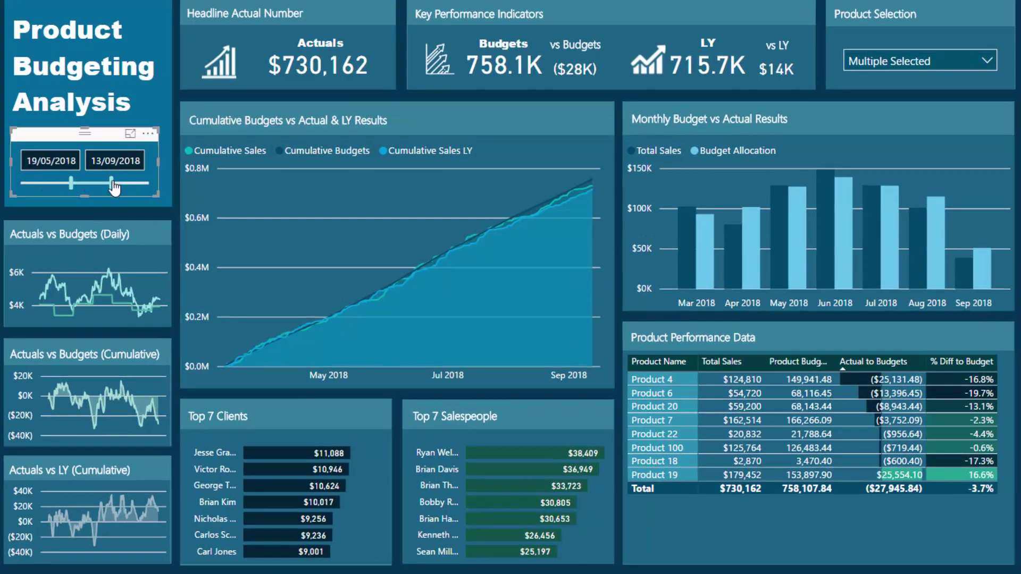
{"action": "left_click", "coordinate": [968, 66]}
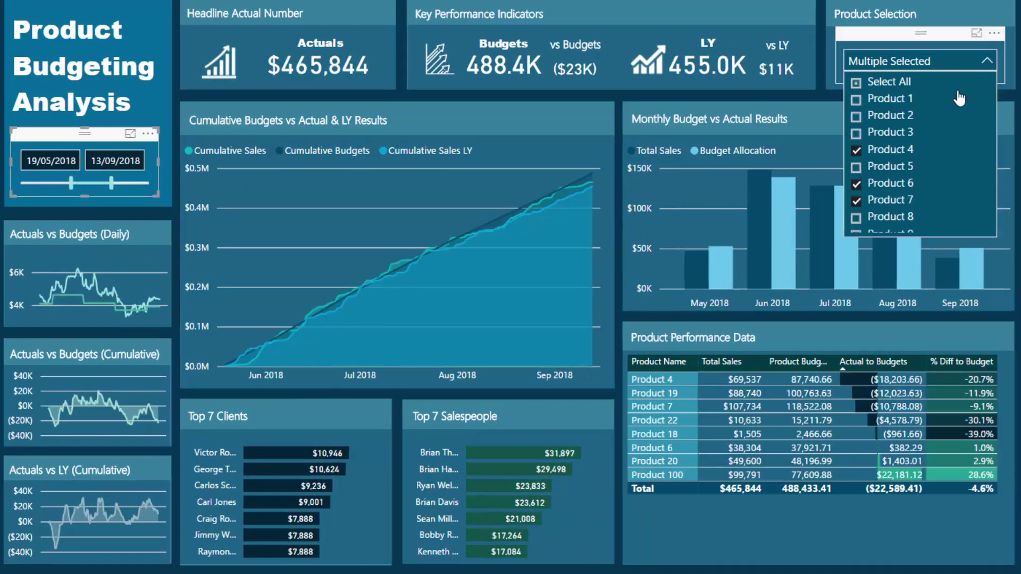
{"action": "left_click", "coordinate": [862, 163]}
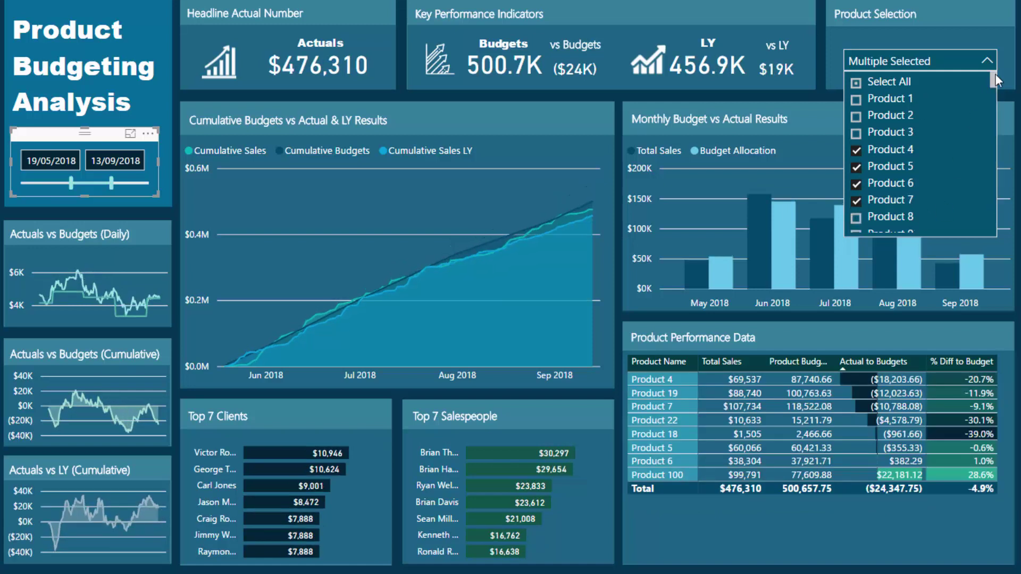
{"action": "left_click", "coordinate": [986, 61]}
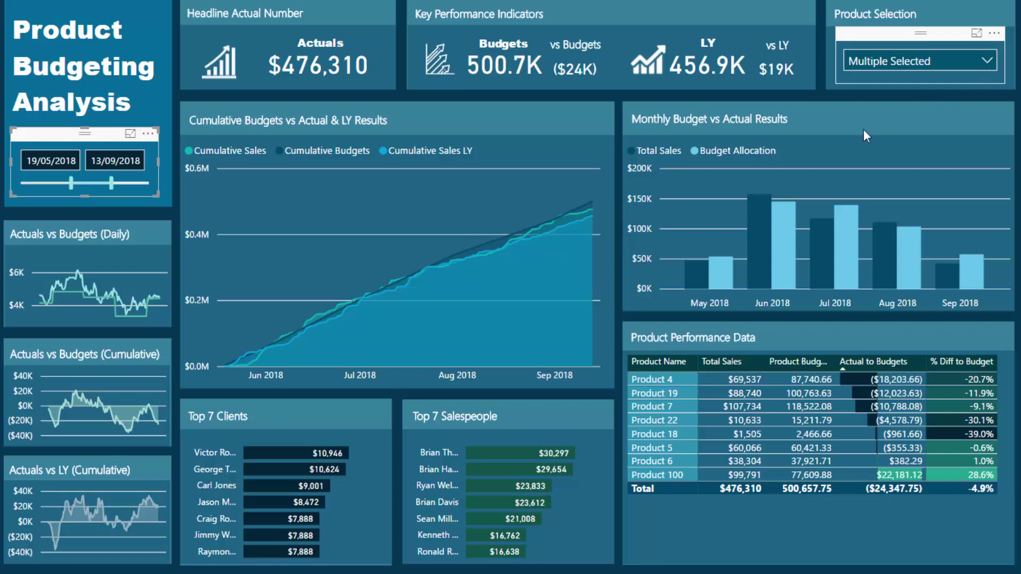
{"action": "mouse_move", "coordinate": [456, 247]}
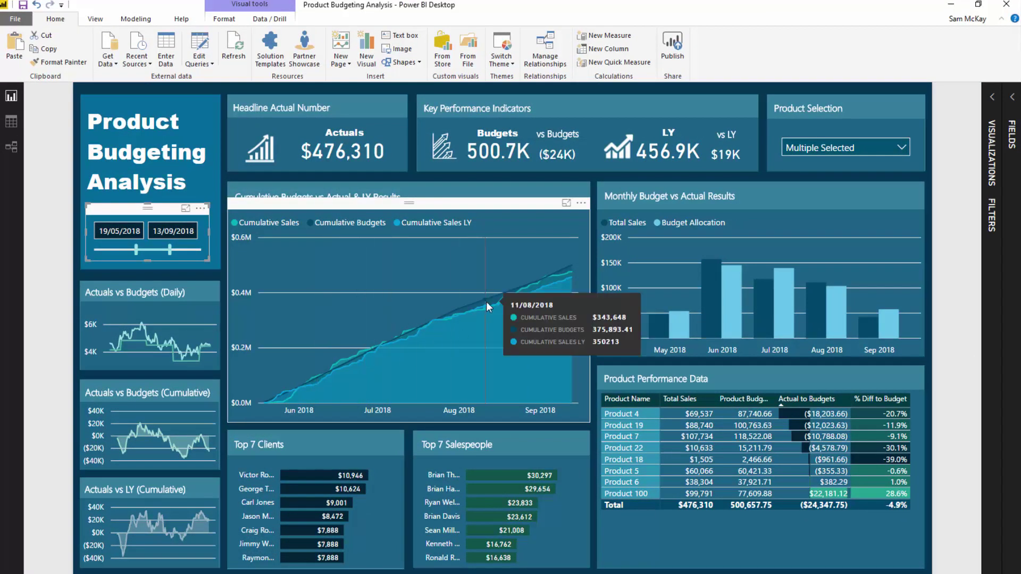
{"action": "mouse_move", "coordinate": [308, 517]}
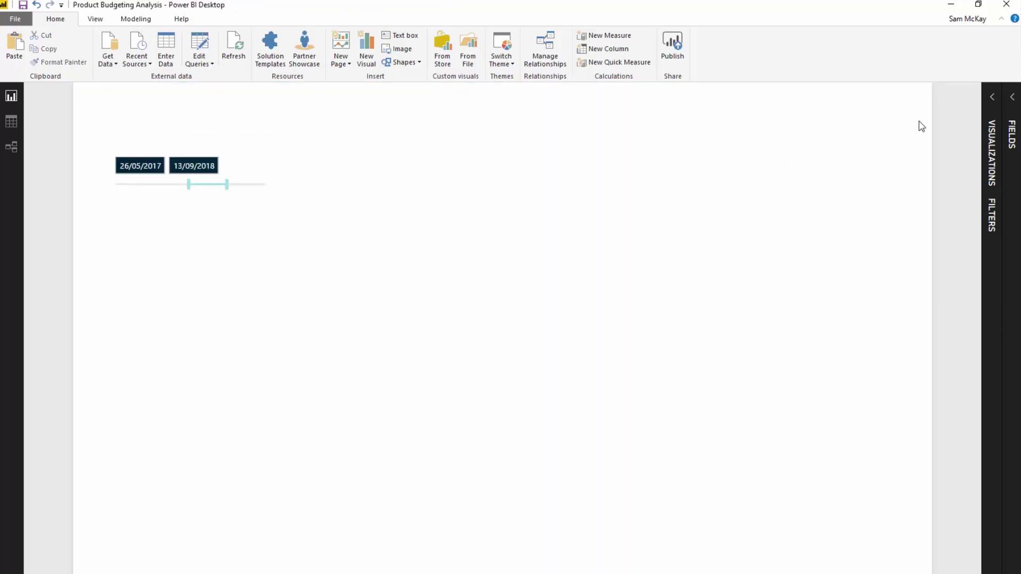
On the slicer-only page, add the Dates table's Date field as a table, then position and enlarge it.
{"action": "left_click", "coordinate": [992, 98]}
{"action": "left_click", "coordinate": [1013, 98]}
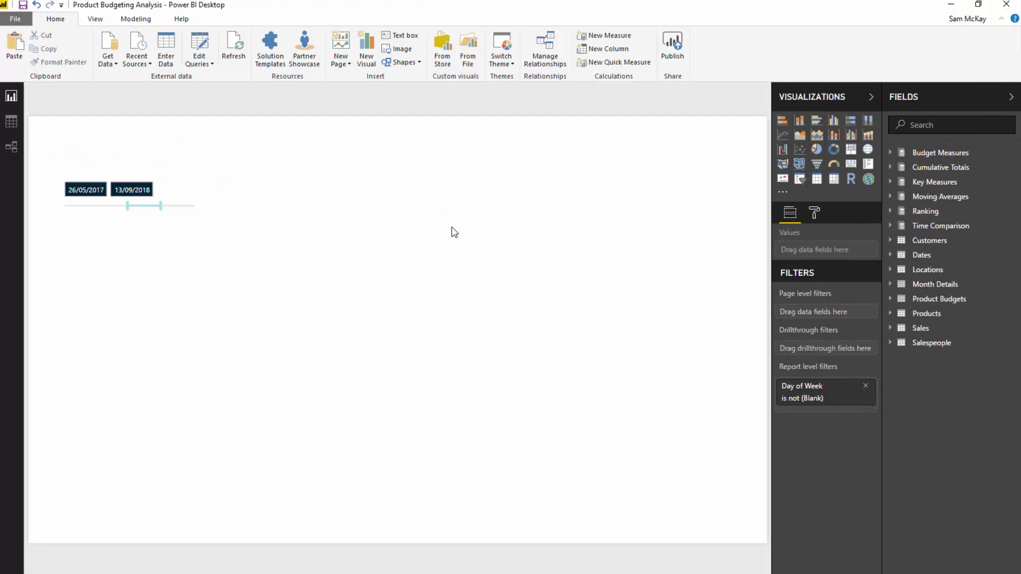
{"action": "left_click", "coordinate": [890, 255]}
{"action": "left_click_drag", "start_coordinate": [928, 270], "coordinate": [285, 242]}
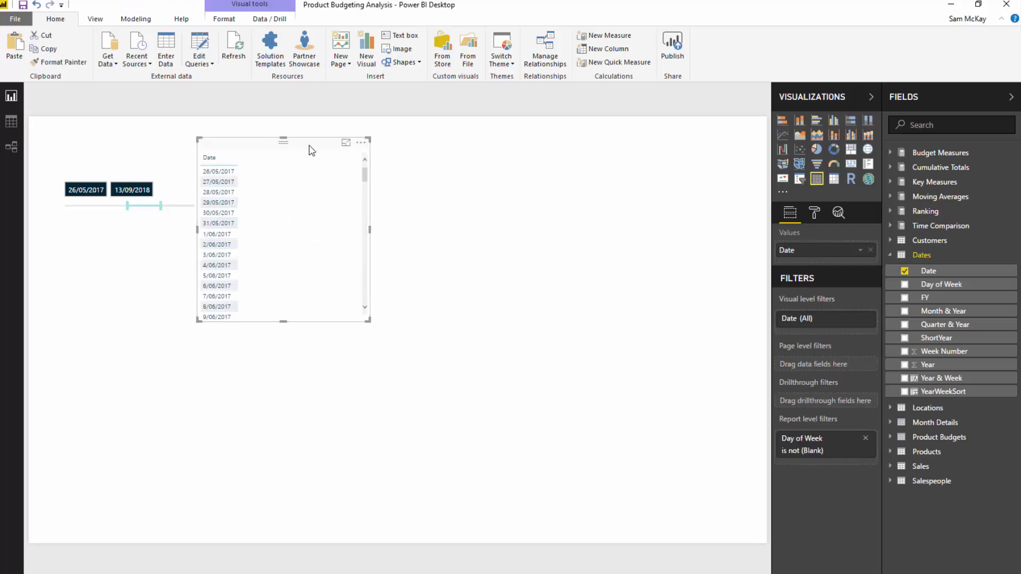
{"action": "left_click_drag", "start_coordinate": [312, 153], "coordinate": [325, 156]}
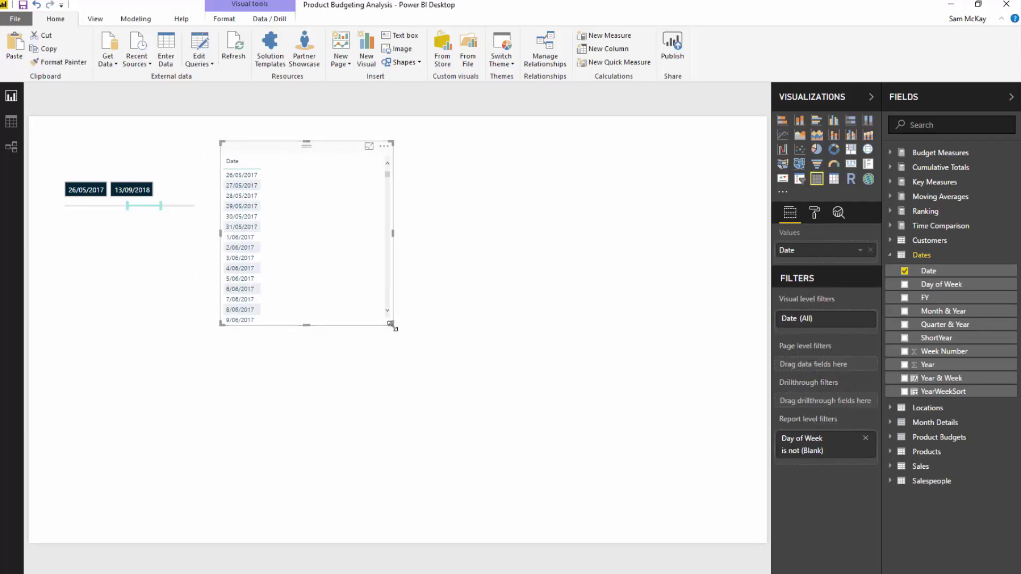
{"action": "left_click_drag", "start_coordinate": [392, 324], "coordinate": [459, 415]}
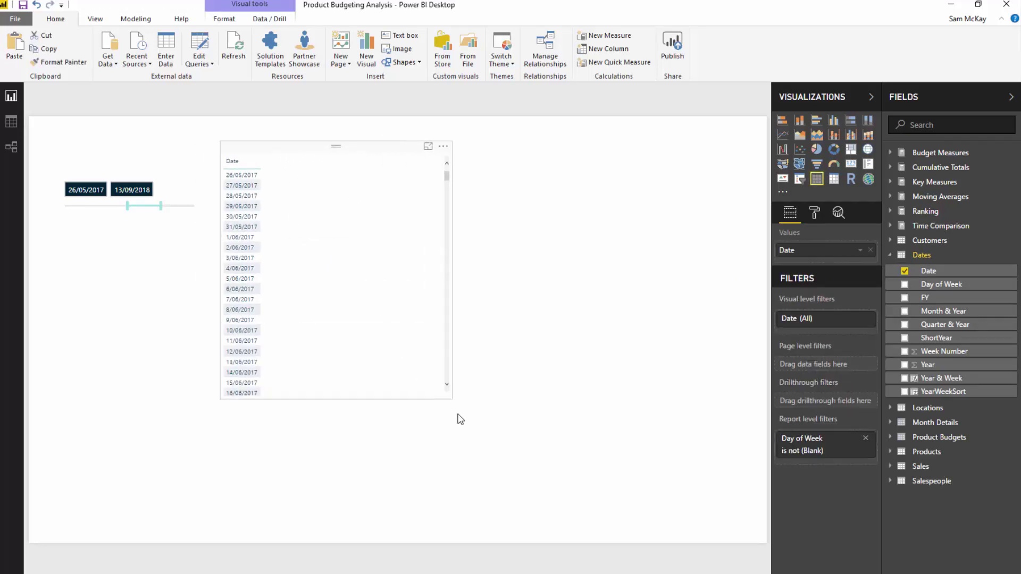
Add Total Sales from Key Measures as a table column and shift the table lower.
{"action": "left_click", "coordinate": [889, 255]}
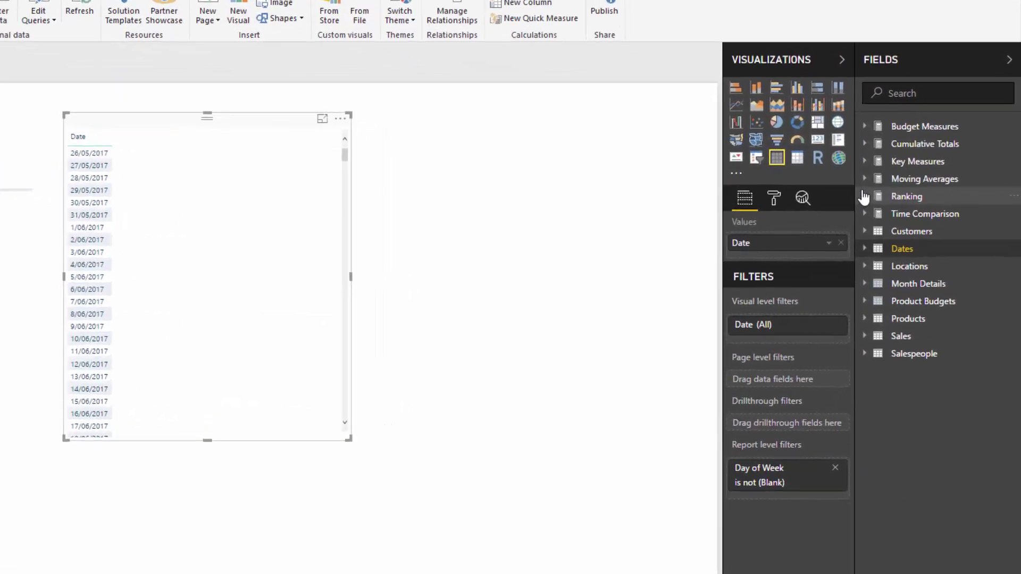
{"action": "left_click", "coordinate": [864, 161]}
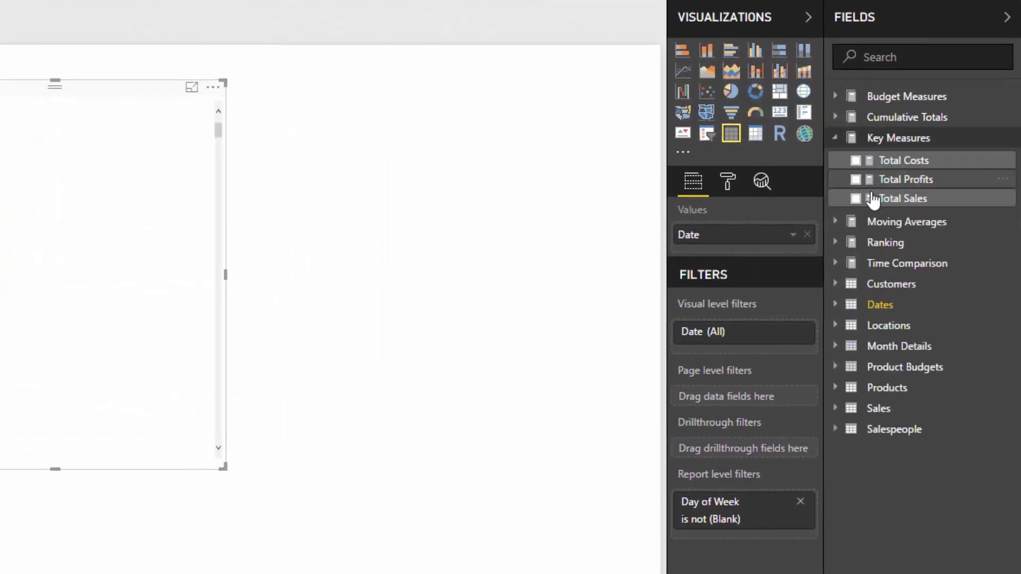
{"action": "left_click_drag", "start_coordinate": [892, 212], "coordinate": [180, 258]}
{"action": "left_click_drag", "start_coordinate": [25, 250], "coordinate": [27, 249]}
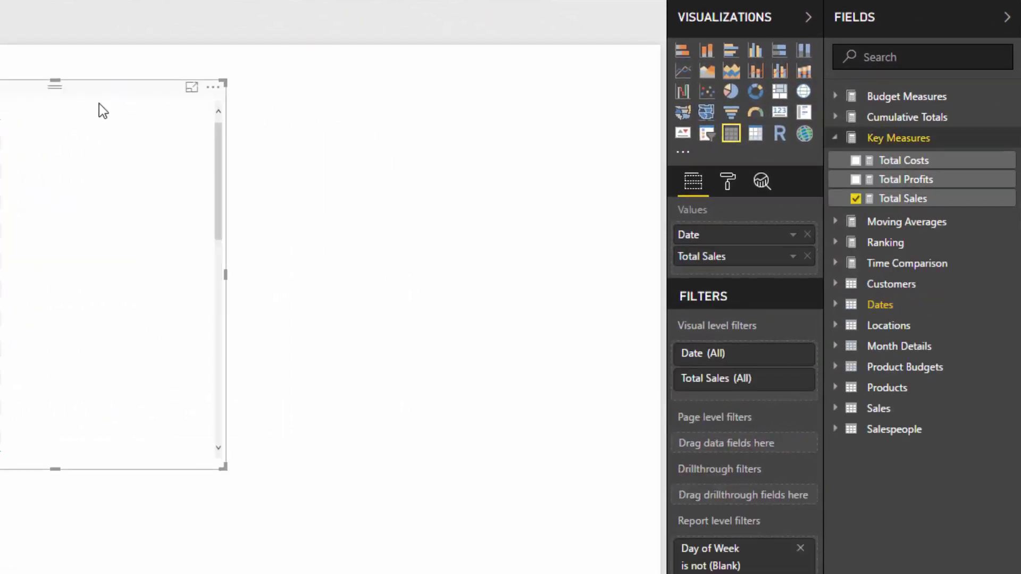
{"action": "left_click_drag", "start_coordinate": [99, 96], "coordinate": [99, 117]}
Review the Budget Allocation formula and add Budget Allocation as the third column.
{"action": "left_click", "coordinate": [851, 138]}
{"action": "left_click", "coordinate": [848, 97]}
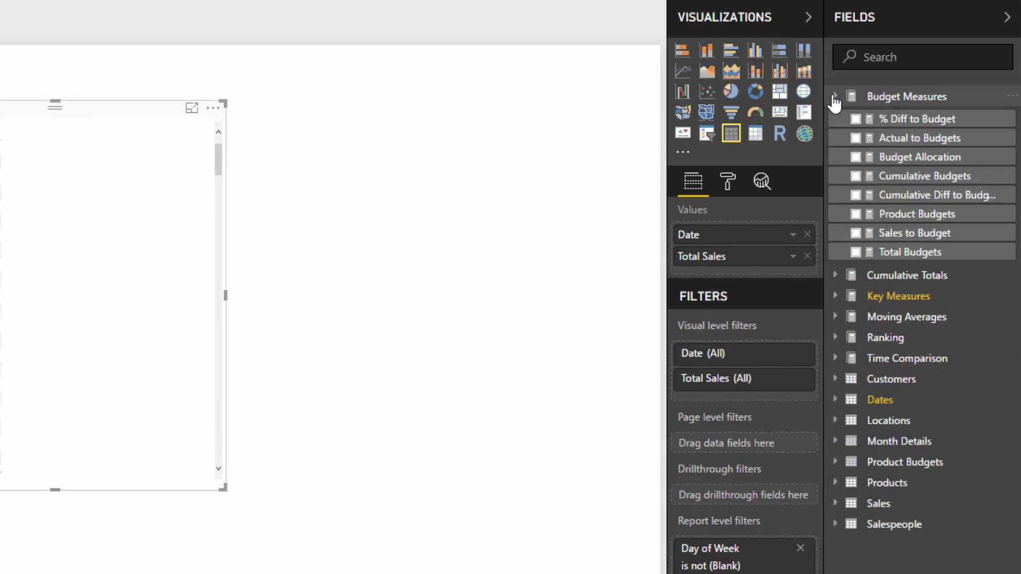
{"action": "left_click", "coordinate": [919, 163]}
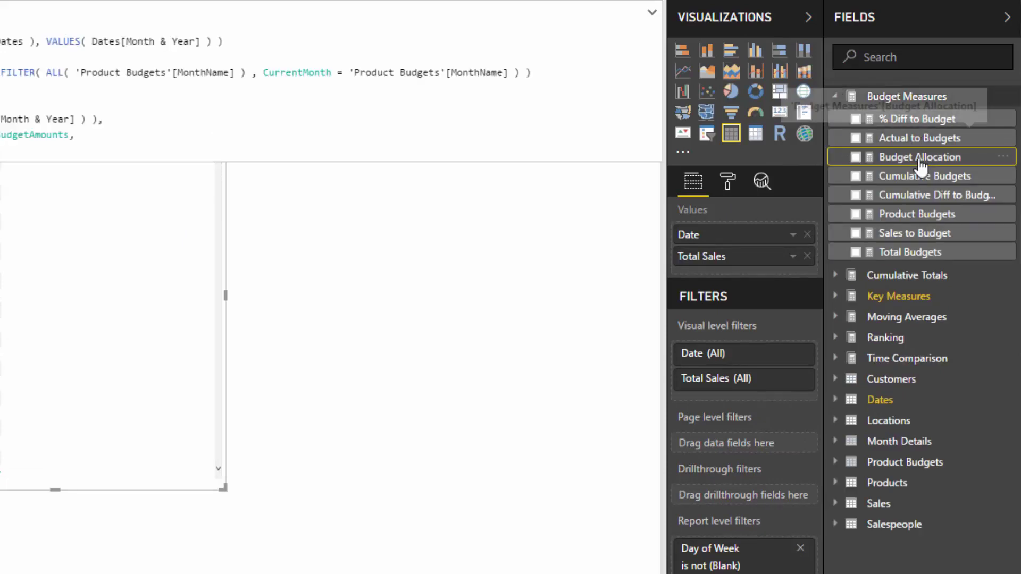
{"action": "left_click_drag", "start_coordinate": [543, 214], "coordinate": [197, 297]}
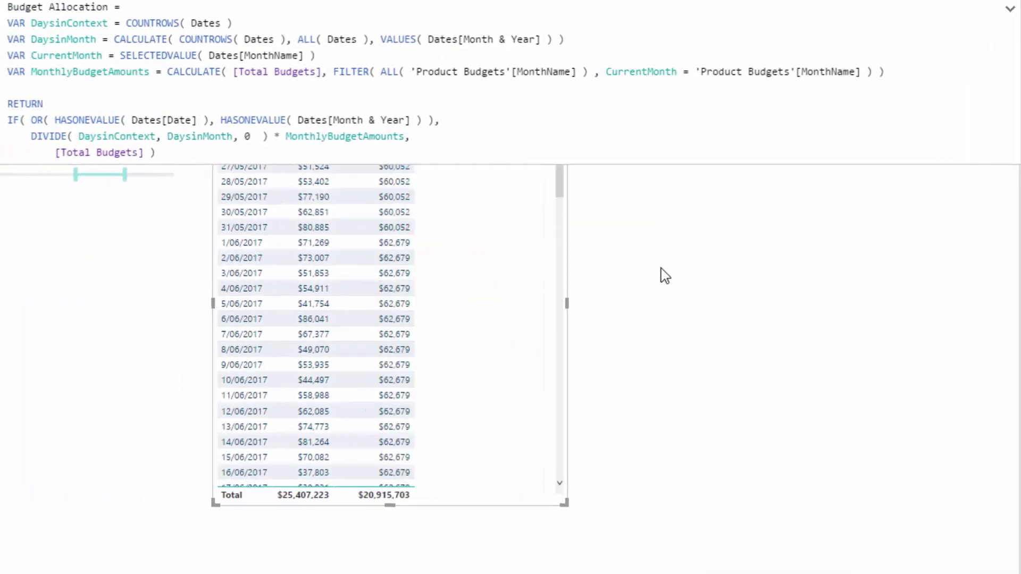
{"action": "left_click", "coordinate": [665, 276]}
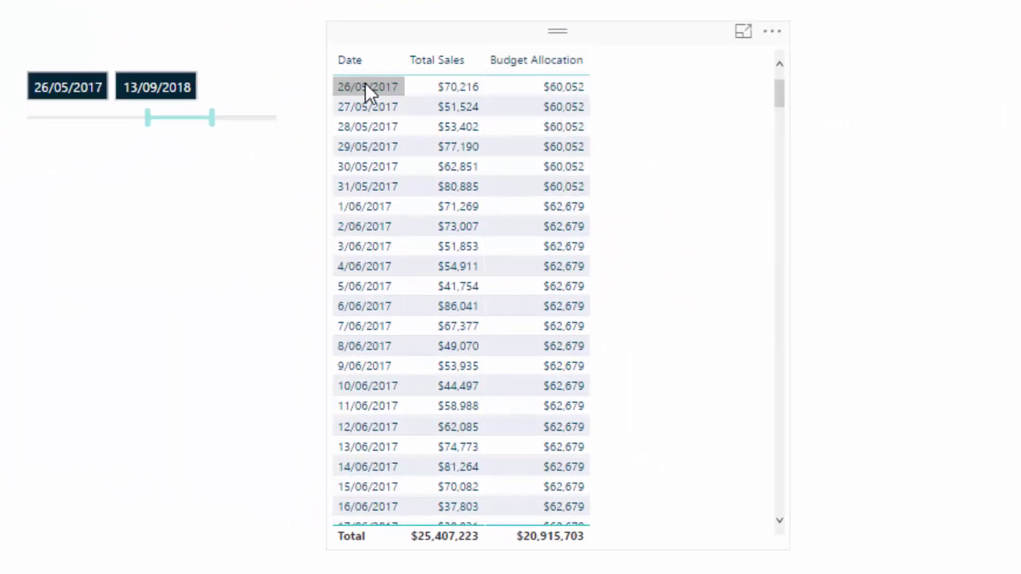
Move the table right, widen it slightly, and review the Budget Allocation measure's formula.
{"action": "left_click_drag", "start_coordinate": [429, 35], "coordinate": [454, 37]}
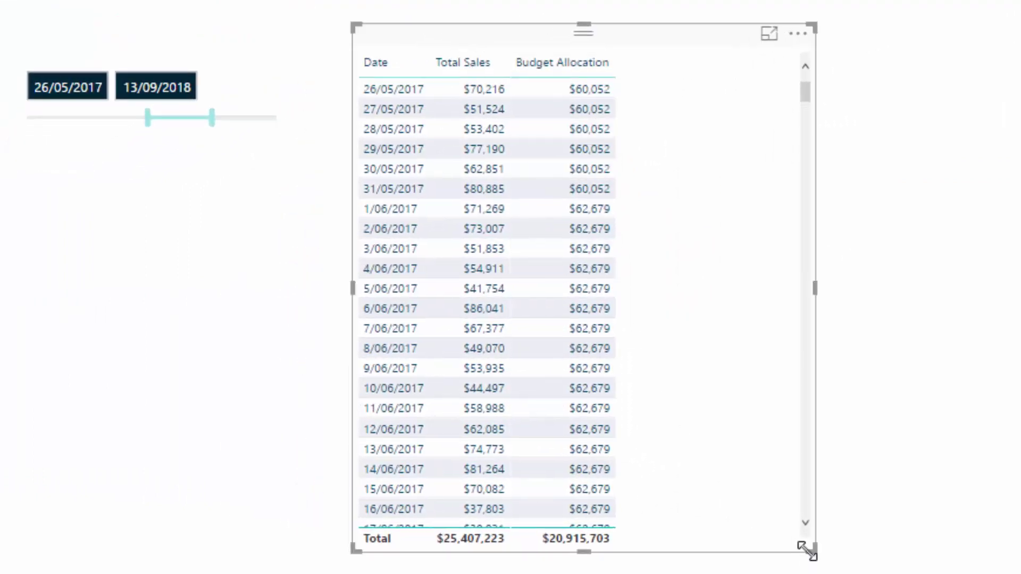
{"action": "left_click_drag", "start_coordinate": [822, 543], "coordinate": [821, 533]}
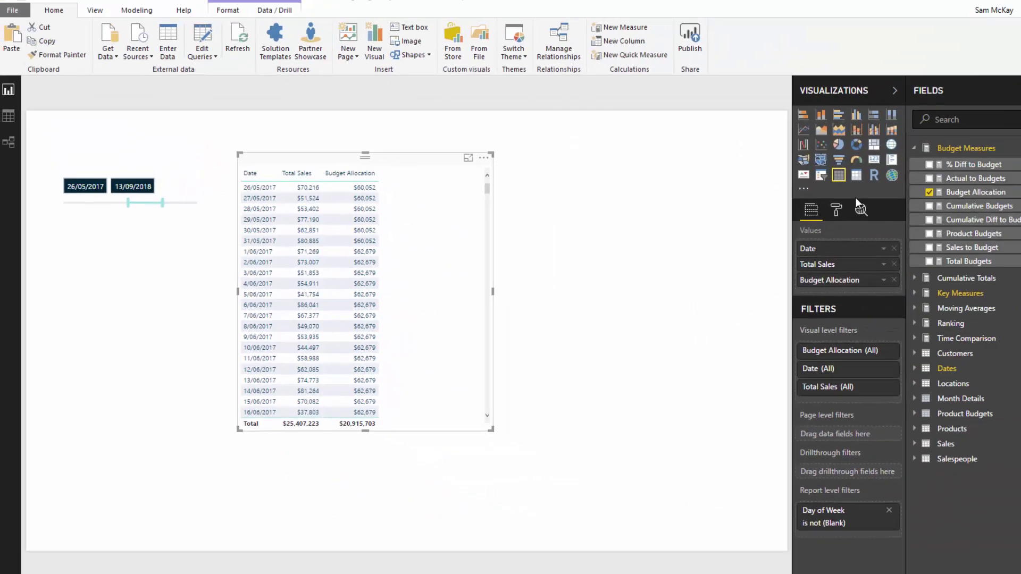
{"action": "left_click", "coordinate": [918, 196]}
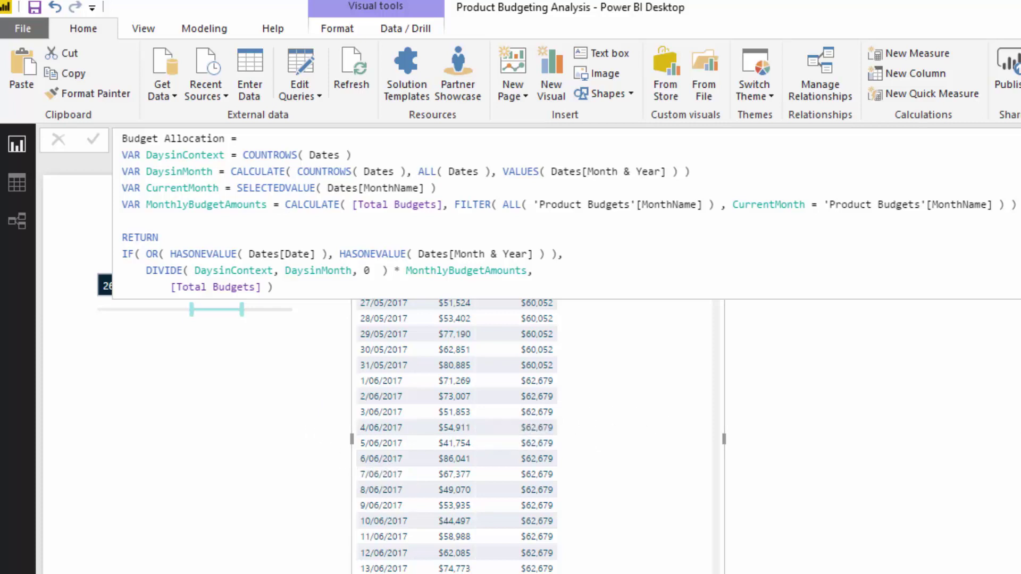
{"action": "left_click", "coordinate": [880, 444]}
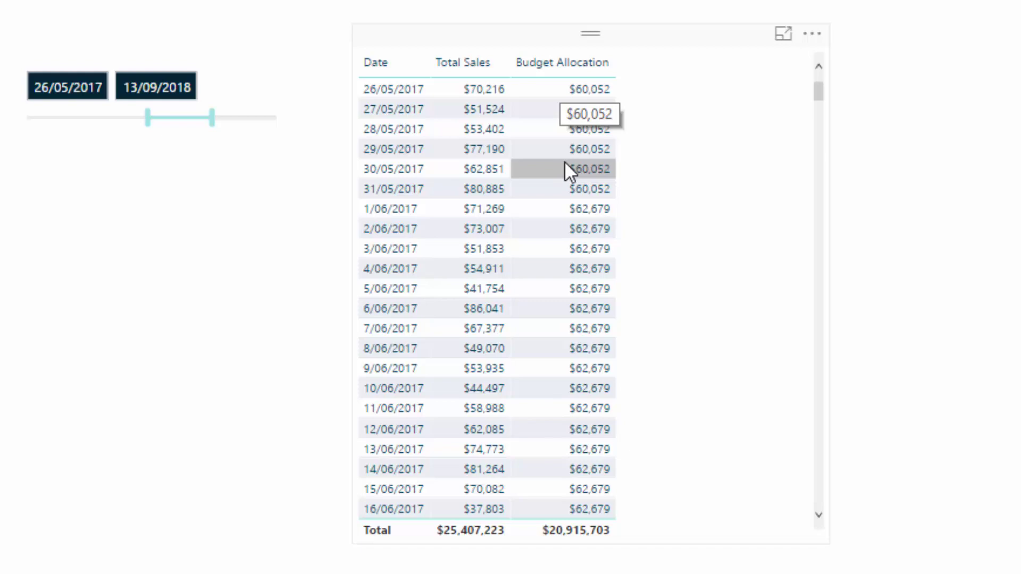
{"action": "left_click", "coordinate": [708, 44]}
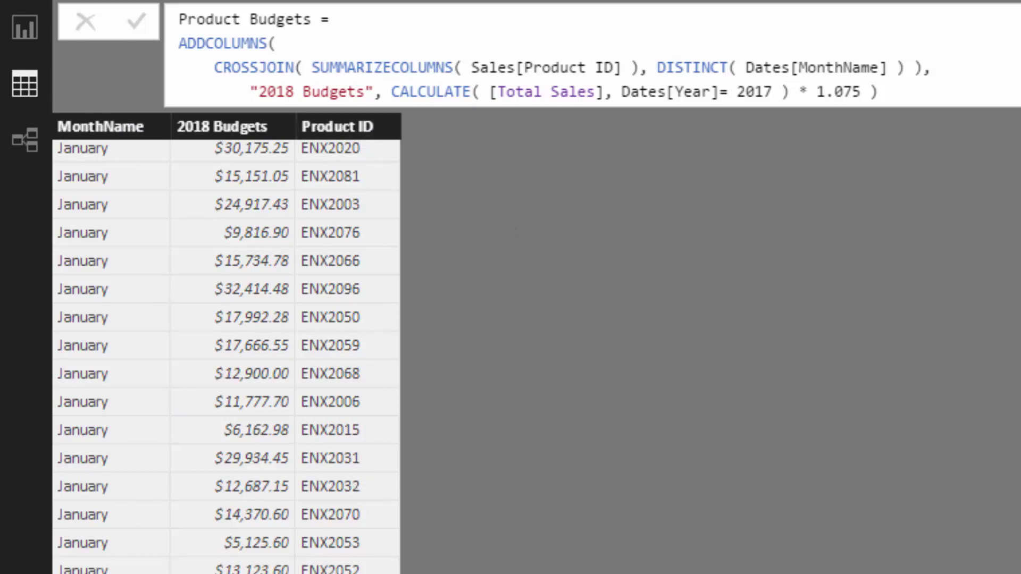
{"action": "left_click", "coordinate": [24, 28]}
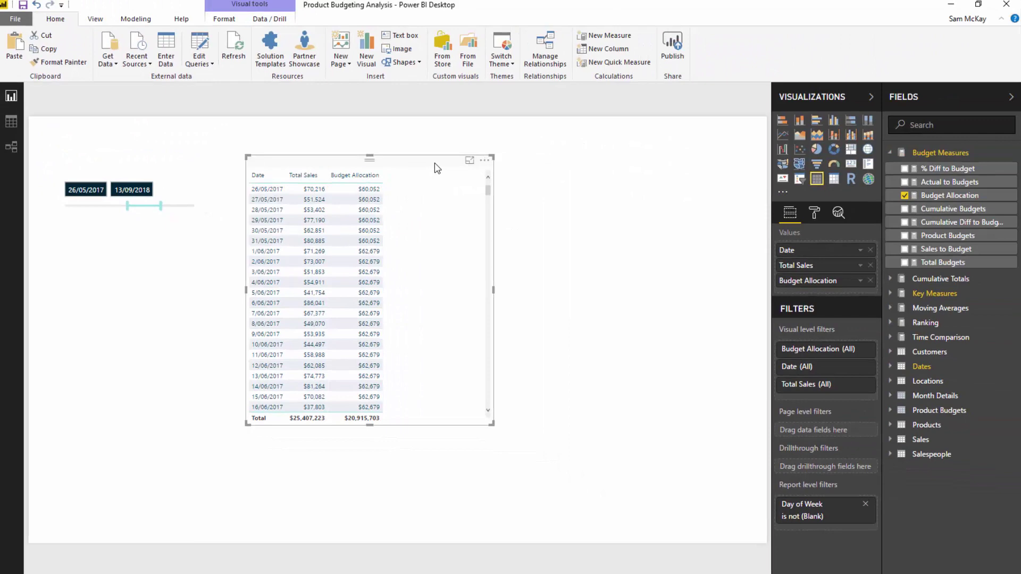
{"action": "left_click", "coordinate": [950, 195]}
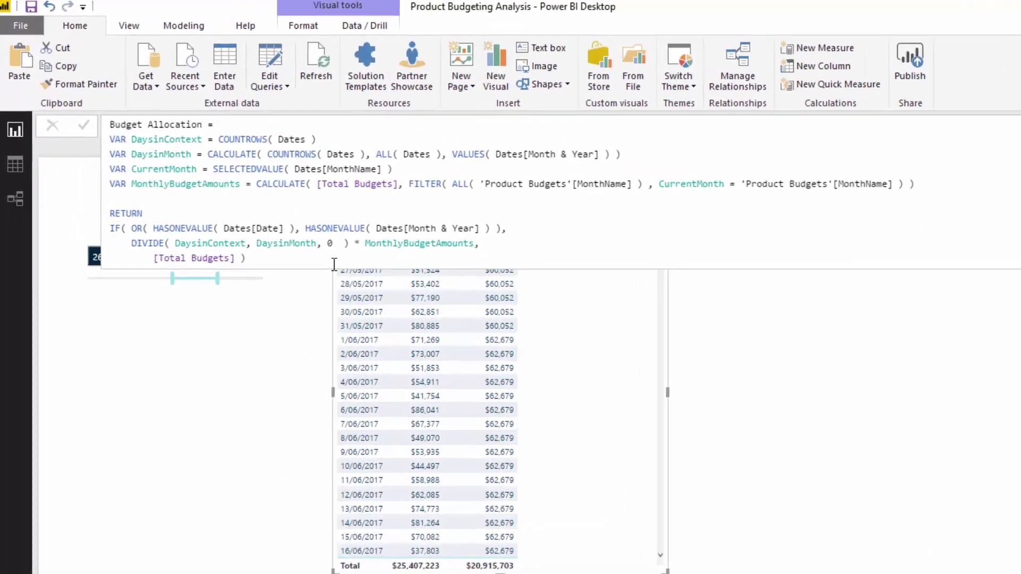
{"action": "key", "text": "ctrl+a"}
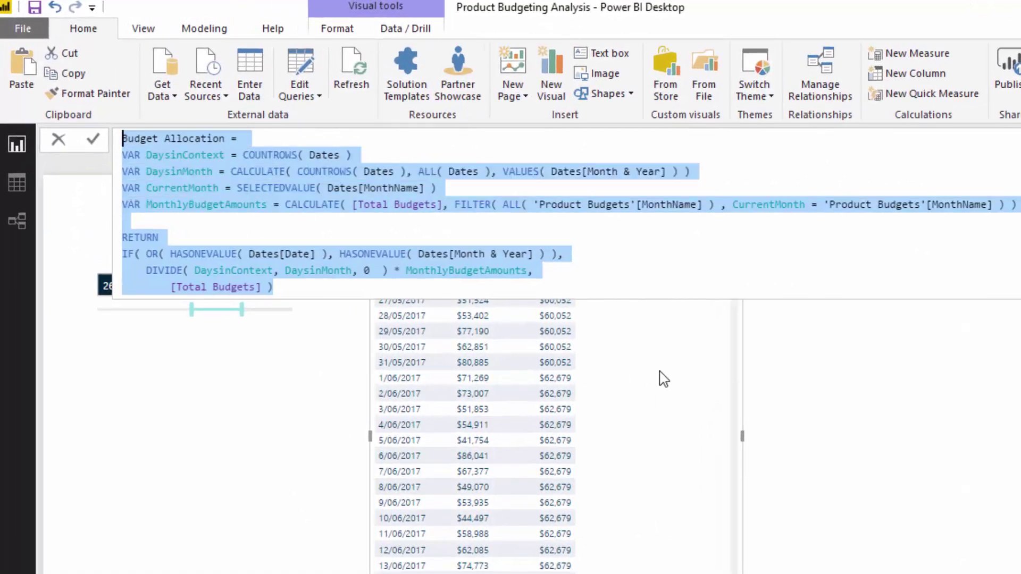
{"action": "left_click", "coordinate": [777, 418]}
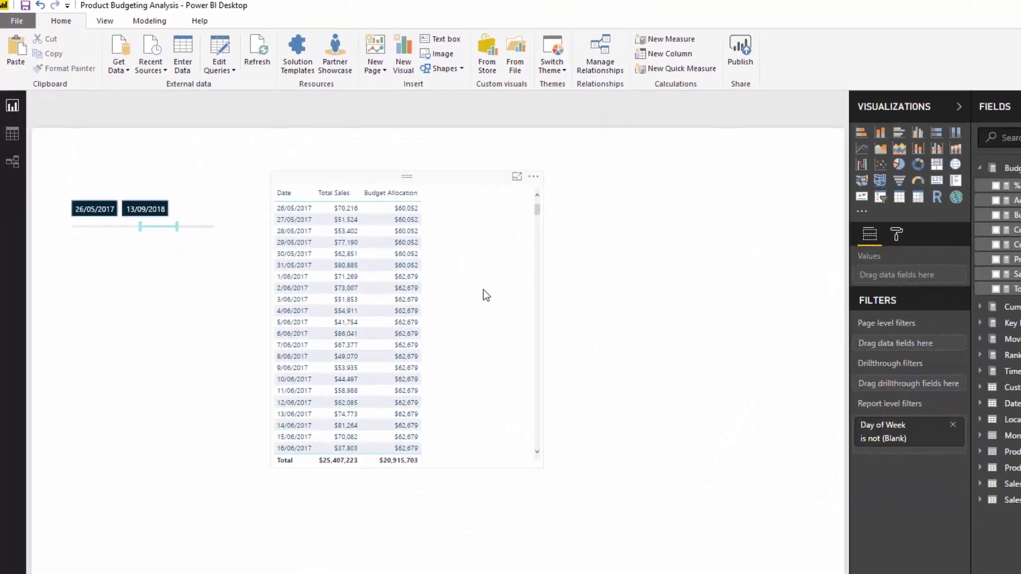
{"action": "key", "text": "ctrl+c"}
{"action": "key", "text": "ctrl+v"}
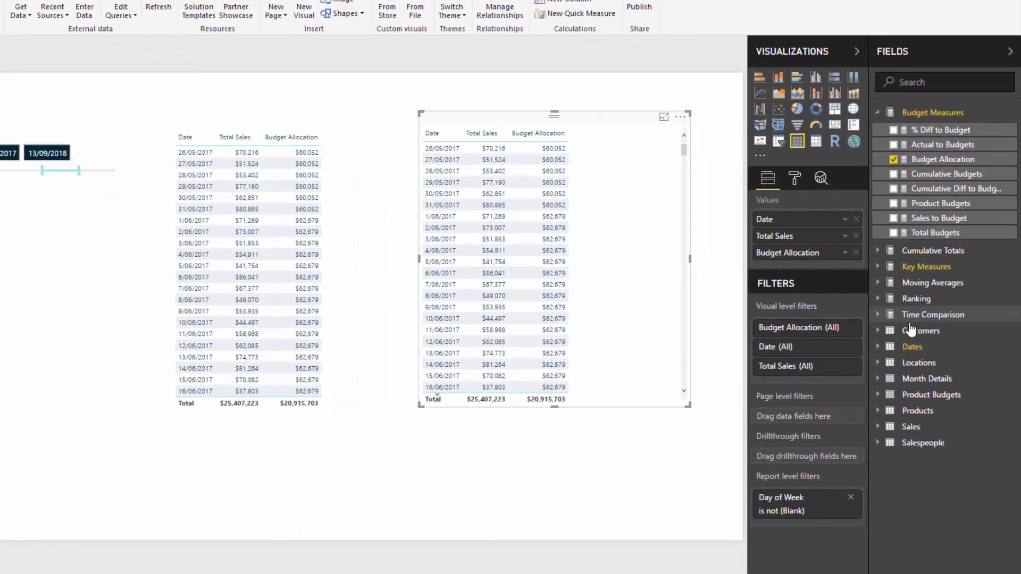
{"action": "left_click", "coordinate": [920, 366]}
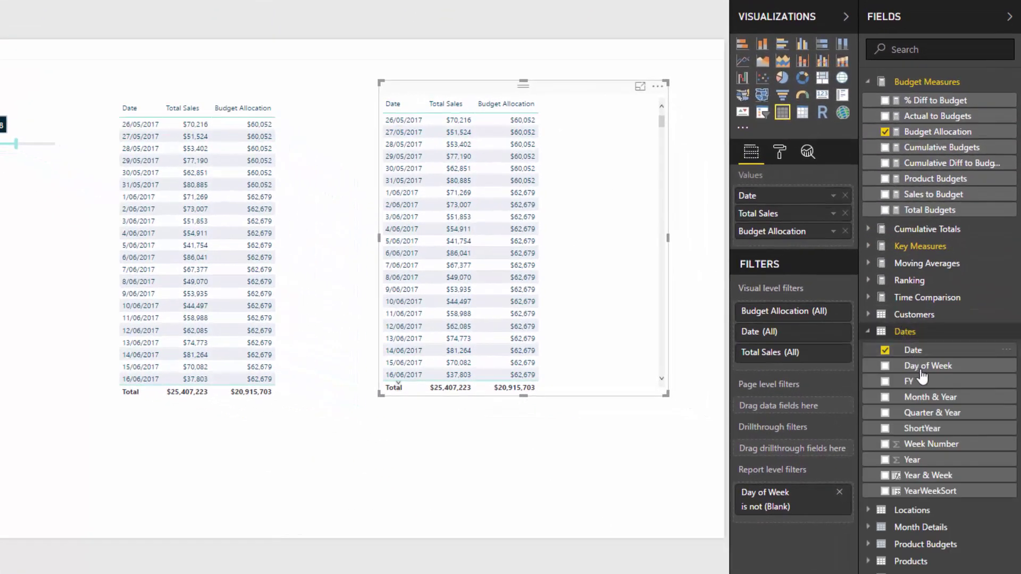
{"action": "left_click_drag", "start_coordinate": [922, 399], "coordinate": [827, 201]}
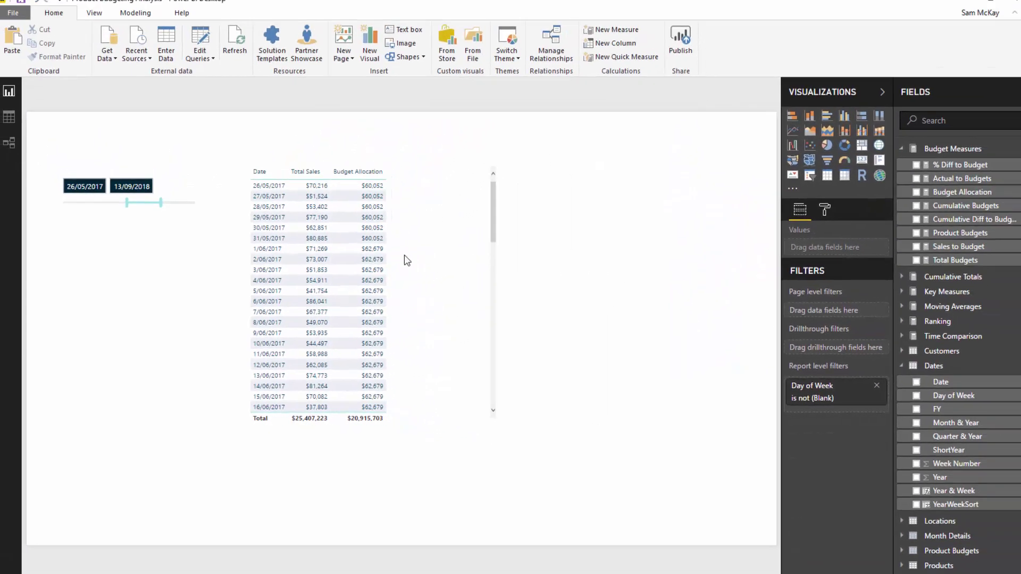
{"action": "left_click", "coordinate": [473, 179]}
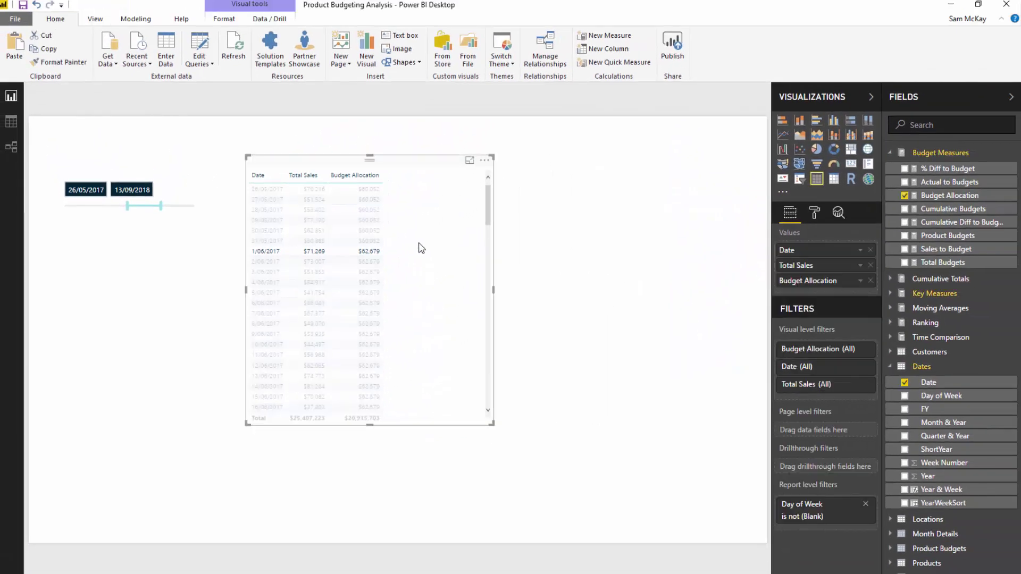
Turn the table into a clustered column chart and widen it across the page.
{"action": "left_click", "coordinate": [373, 253]}
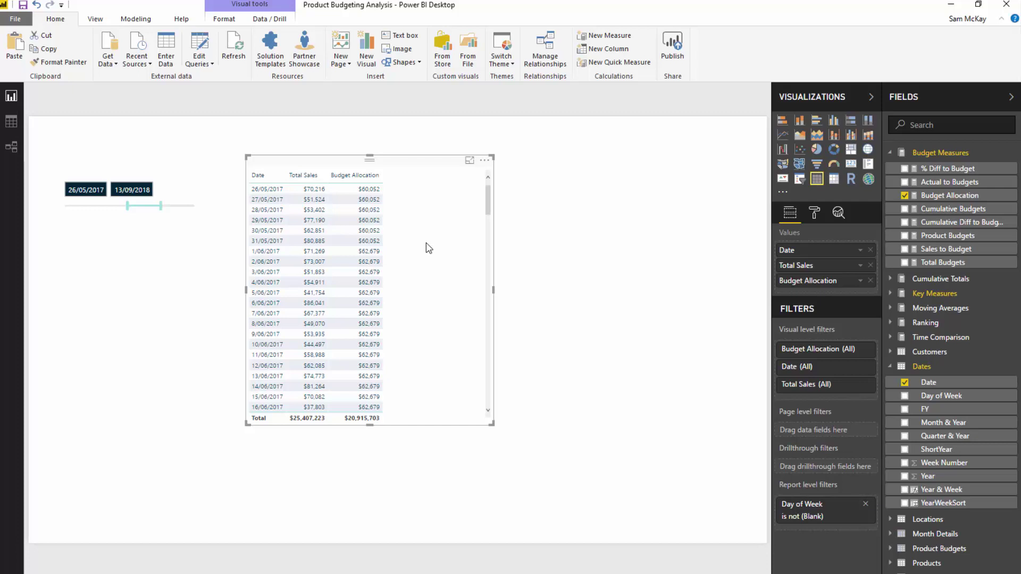
{"action": "left_click", "coordinate": [839, 126]}
{"action": "left_click", "coordinate": [494, 429]}
{"action": "left_click", "coordinate": [492, 426]}
{"action": "left_click_drag", "start_coordinate": [490, 424], "coordinate": [653, 290]}
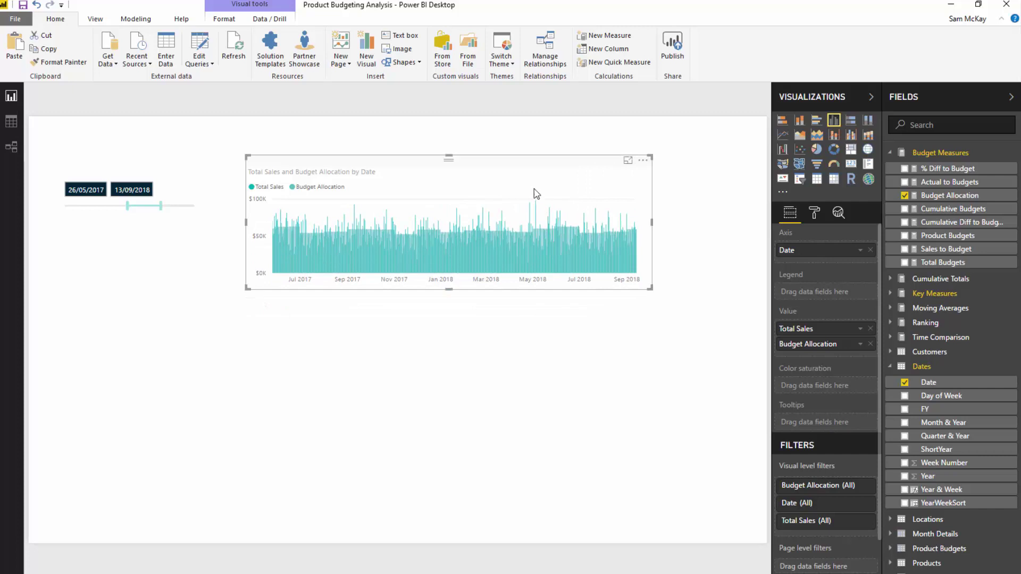
{"action": "left_click_drag", "start_coordinate": [514, 161], "coordinate": [519, 156]}
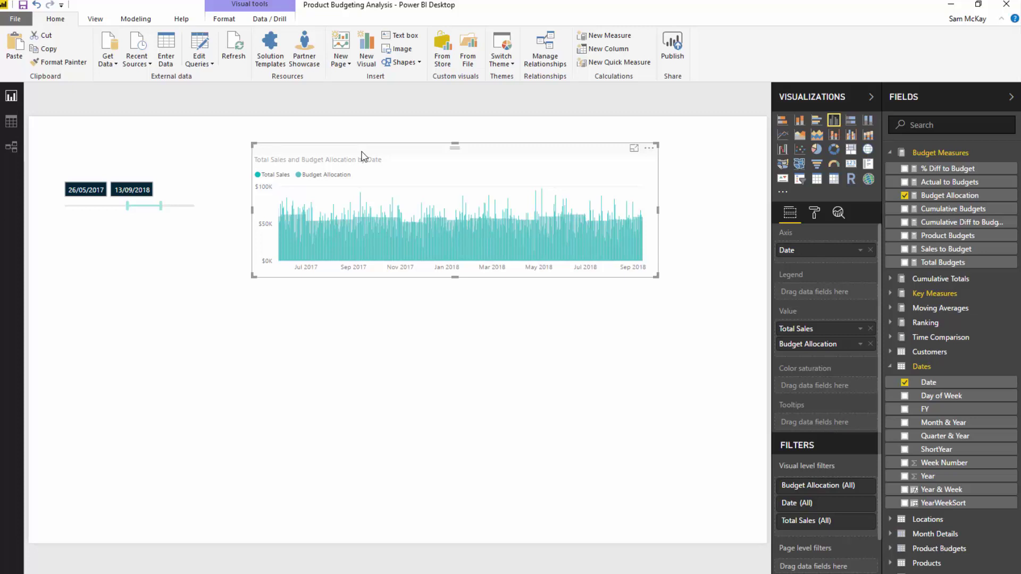
Duplicate the chart below the original and turn the copy into an enlarged table.
{"action": "key", "text": "ctrl+c"}
{"action": "key", "text": "ctrl+v"}
{"action": "left_click_drag", "start_coordinate": [392, 168], "coordinate": [383, 341]}
{"action": "left_click", "coordinate": [817, 179]}
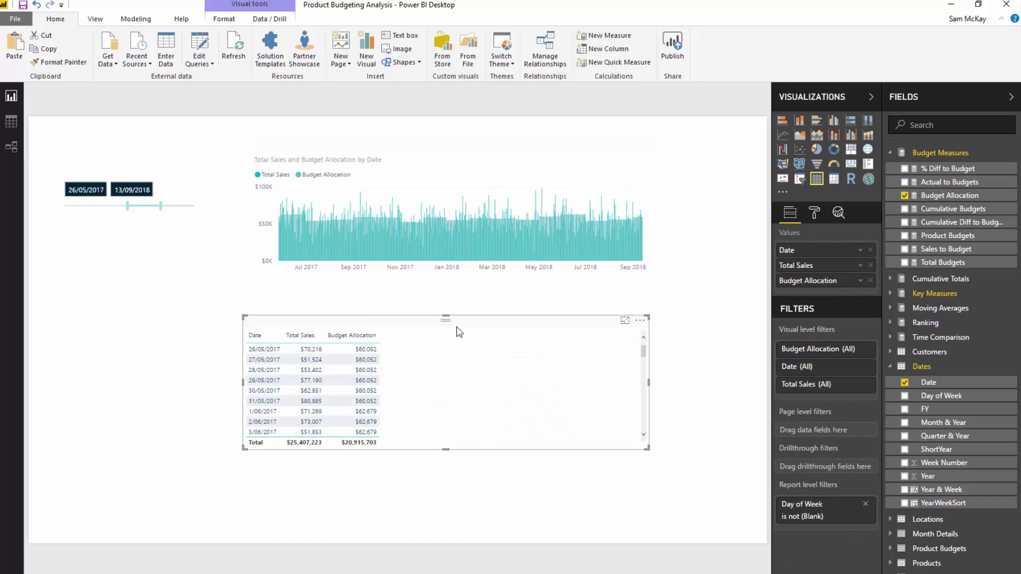
{"action": "left_click_drag", "start_coordinate": [451, 330], "coordinate": [483, 321]}
{"action": "left_click_drag", "start_coordinate": [651, 443], "coordinate": [667, 514]}
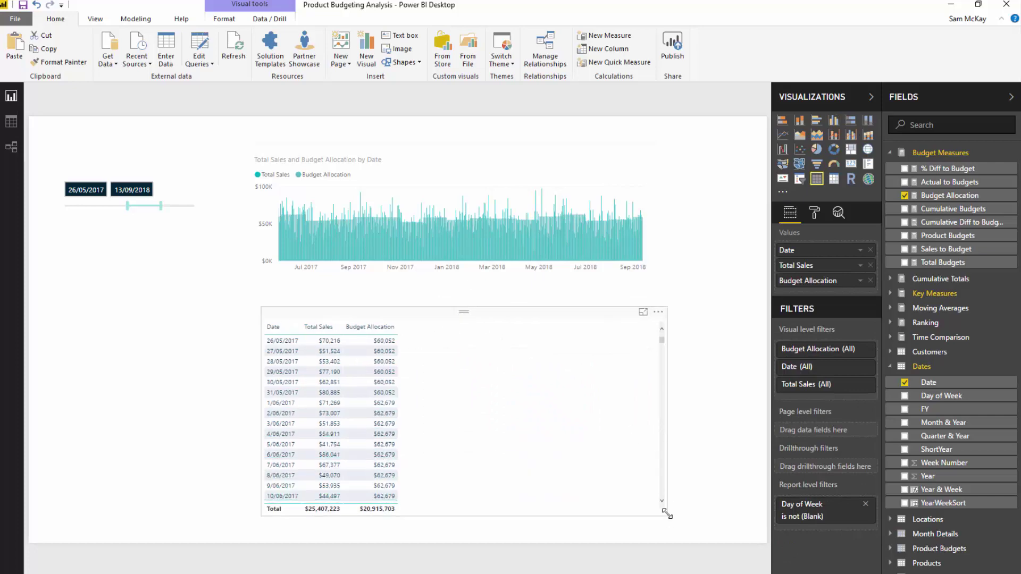
Review the Cumulative Sales formula, add it to the table, and extend the slicer end to 21/01/2019.
{"action": "left_click", "coordinate": [925, 272]}
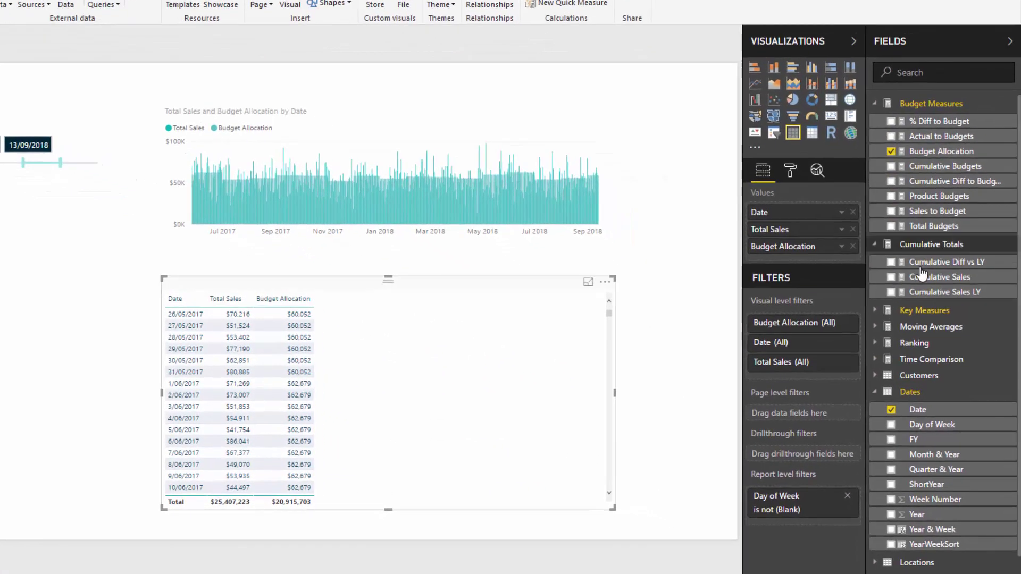
{"action": "left_click", "coordinate": [941, 299]}
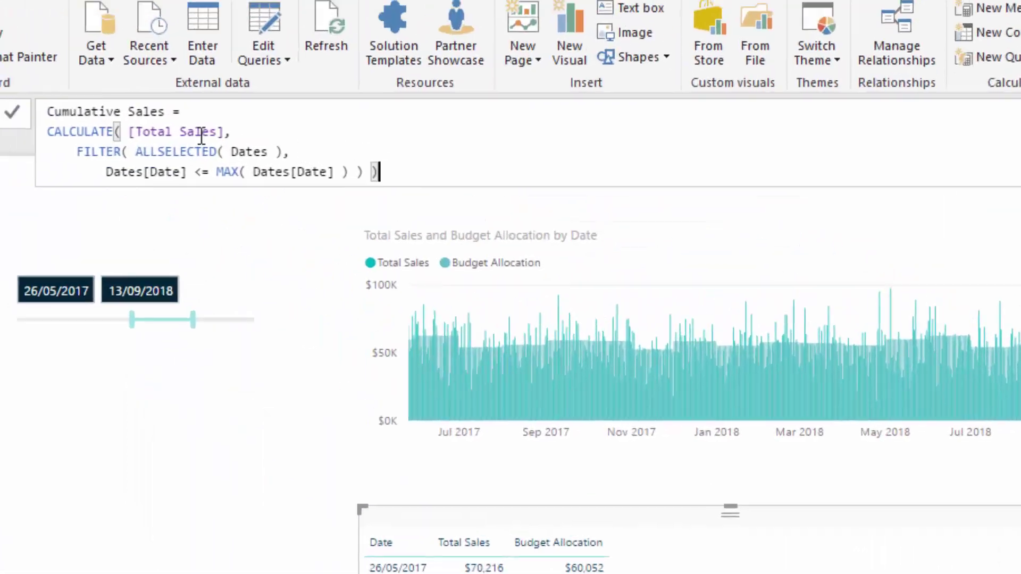
{"action": "key", "text": "ctrl+a"}
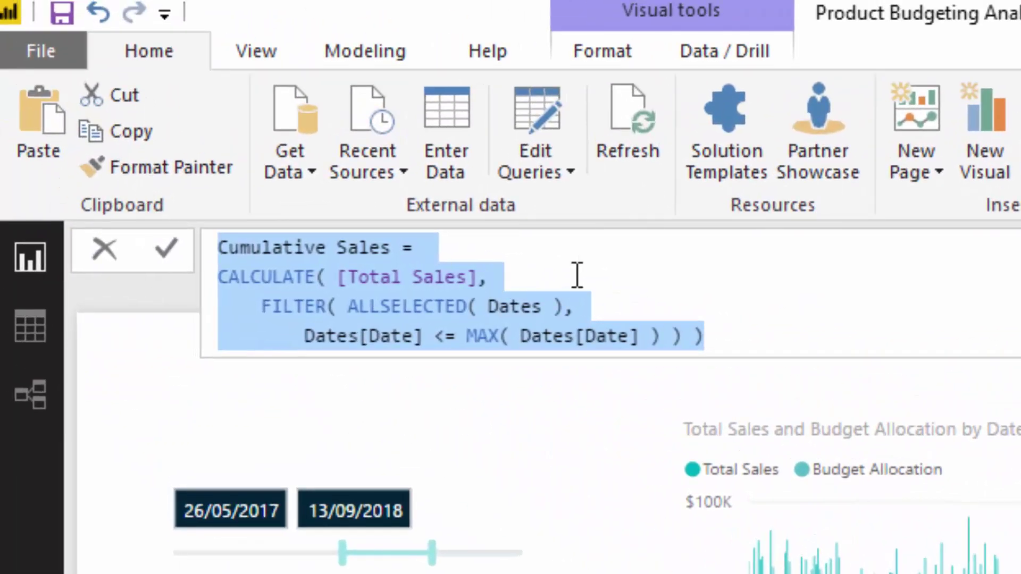
{"action": "left_click", "coordinate": [577, 275]}
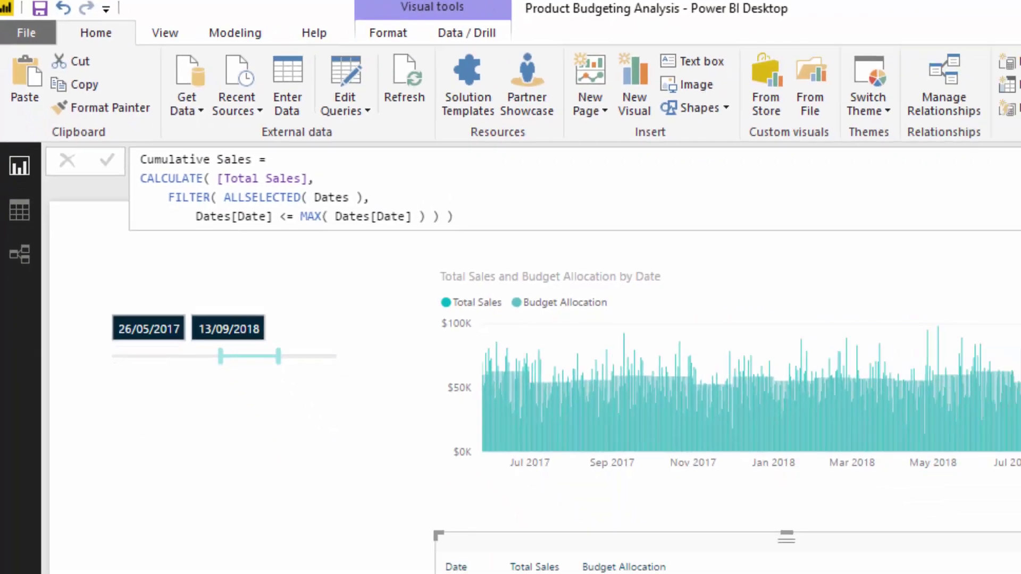
{"action": "left_click_drag", "start_coordinate": [948, 308], "coordinate": [504, 396]}
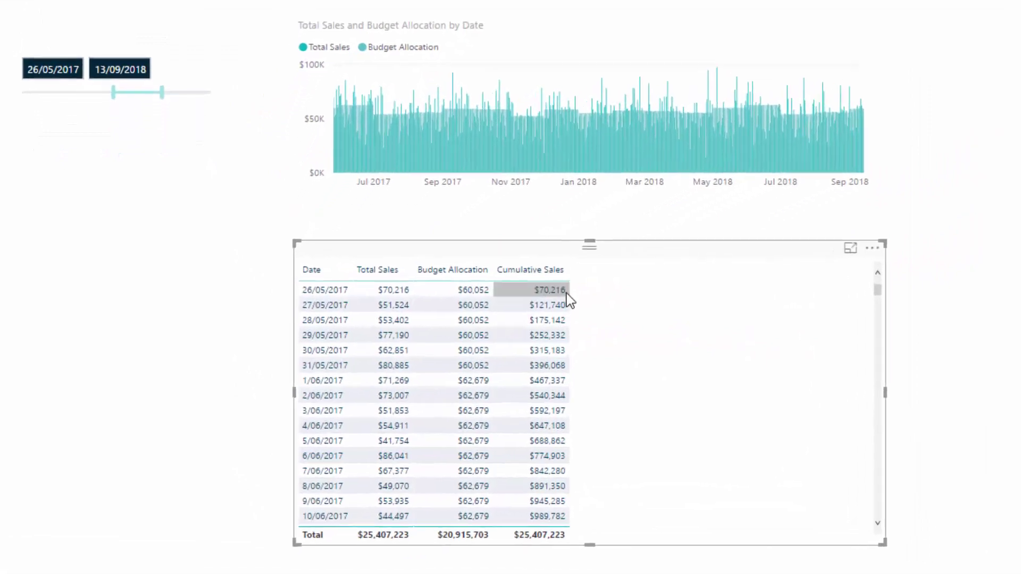
{"action": "left_click_drag", "start_coordinate": [159, 158], "coordinate": [169, 157]}
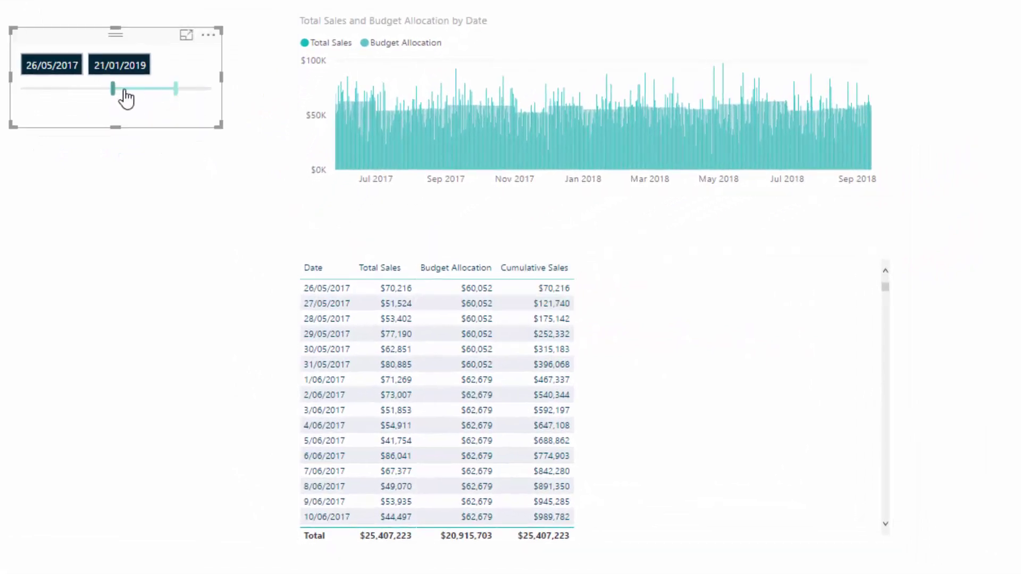
Move the slicer start to 7/01/2018, back to 4/06/2017, and scroll the table to the top.
{"action": "left_click_drag", "start_coordinate": [113, 89], "coordinate": [138, 89]}
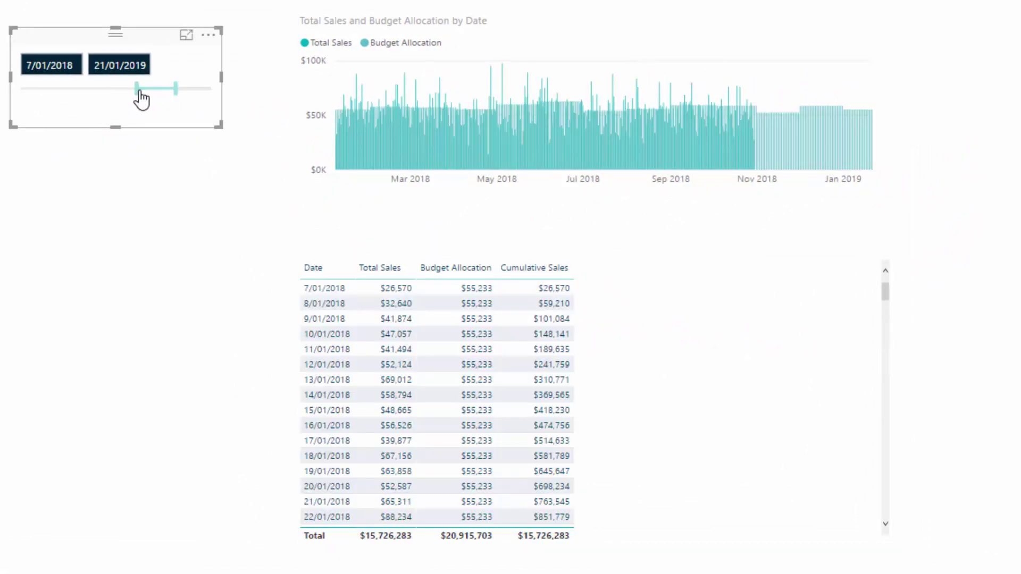
{"action": "left_click_drag", "start_coordinate": [136, 91], "coordinate": [112, 94]}
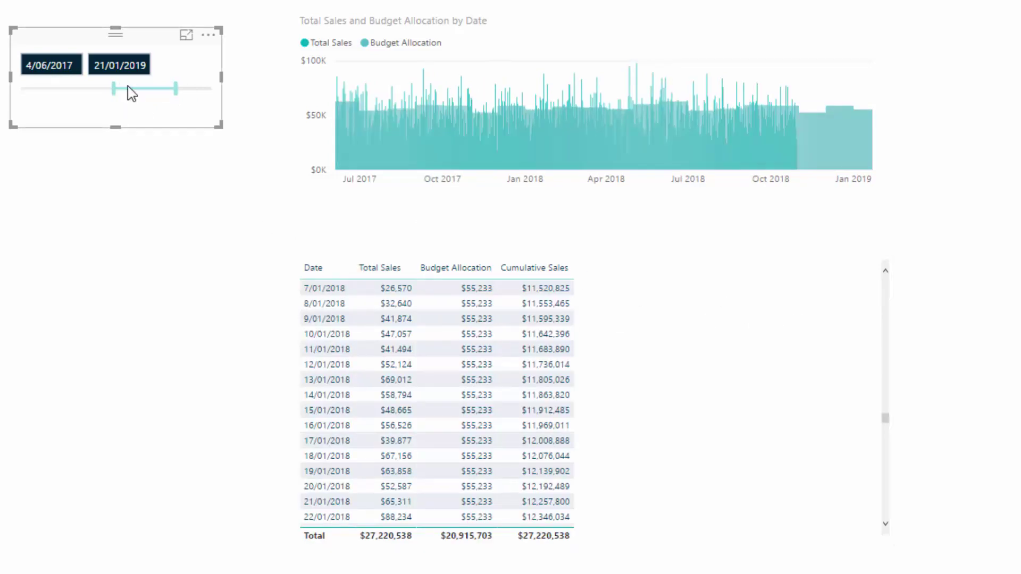
{"action": "scroll", "coordinate": [845, 399], "scroll_direction": "up", "scroll_amount": 15}
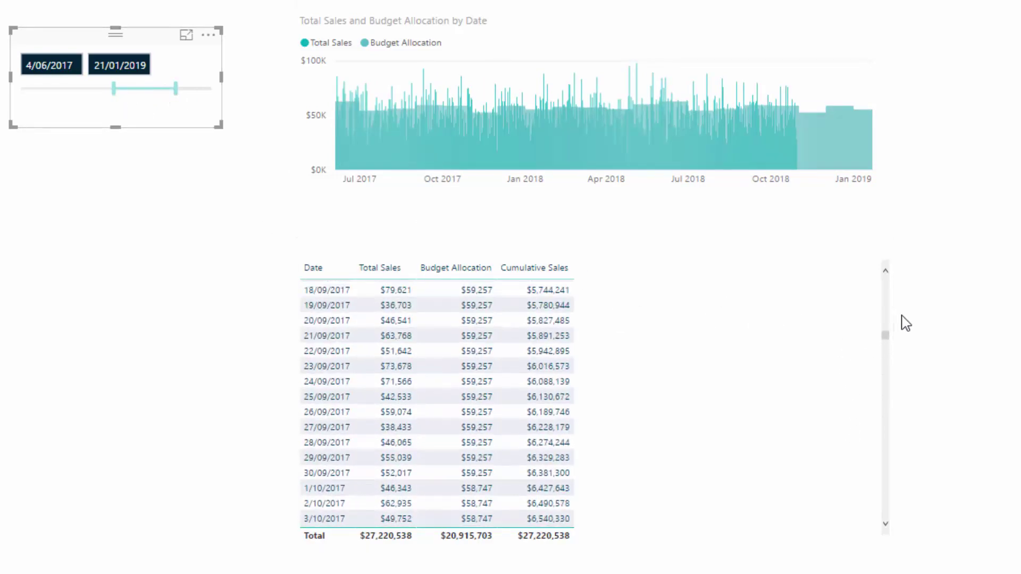
{"action": "left_click_drag", "start_coordinate": [885, 336], "coordinate": [886, 273]}
{"action": "left_click", "coordinate": [688, 264]}
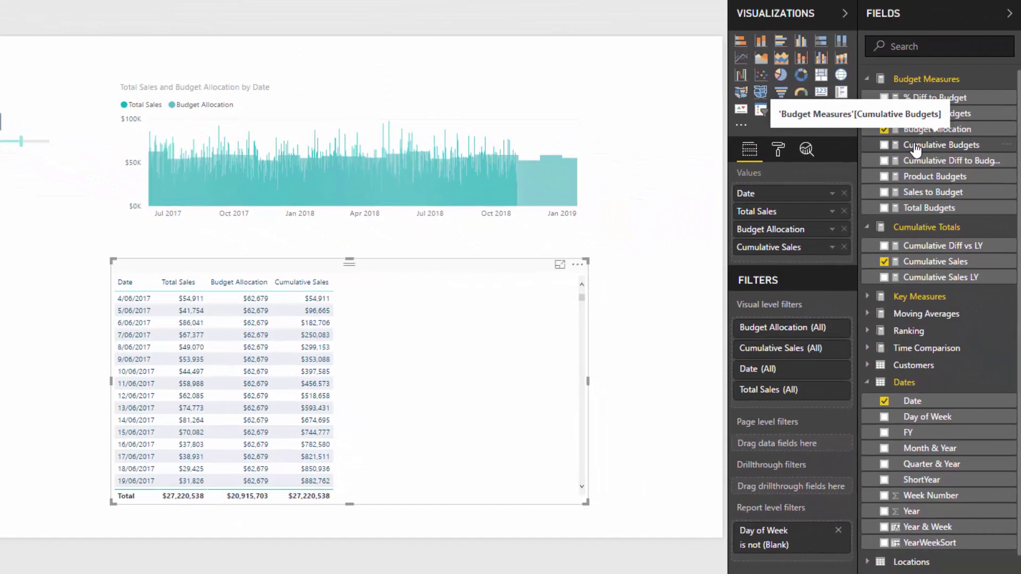
Open the Cumulative Sales formula and highlight its Total Sales part for explanation.
{"action": "left_click", "coordinate": [916, 150]}
{"action": "left_click", "coordinate": [935, 261]}
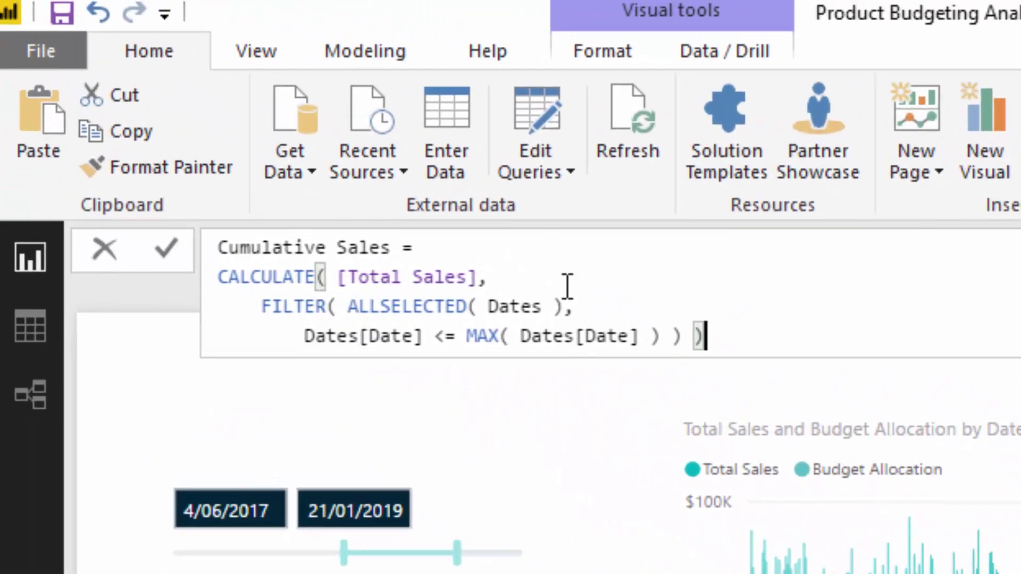
{"action": "key", "text": "ctrl+a"}
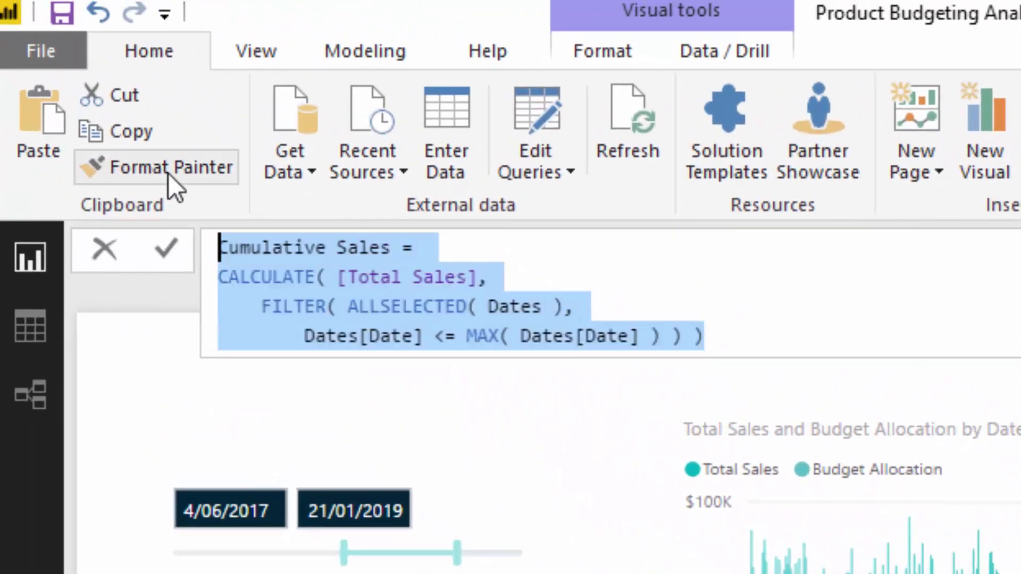
{"action": "left_click_drag", "start_coordinate": [487, 277], "coordinate": [339, 277]}
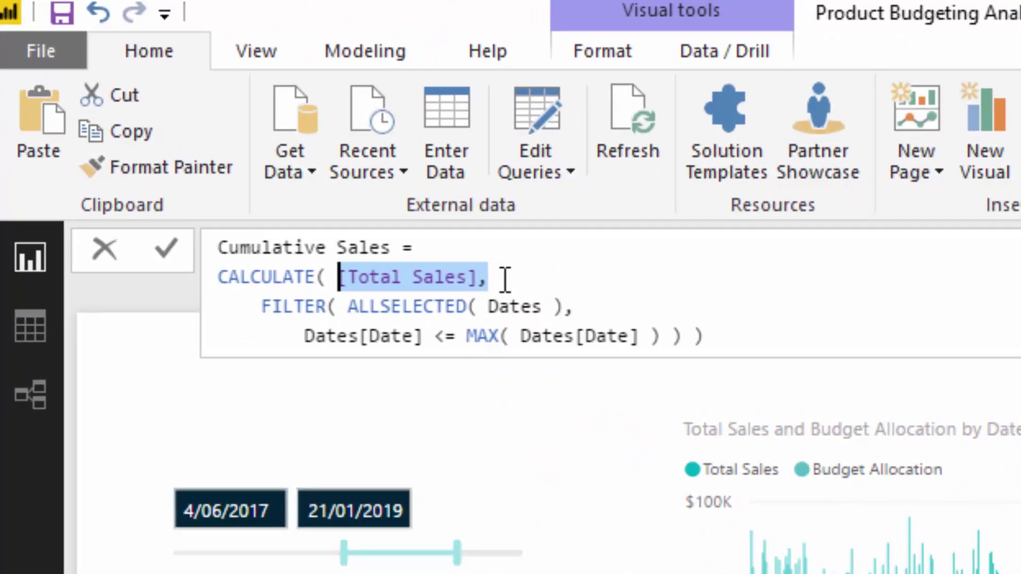
{"action": "left_click", "coordinate": [504, 279]}
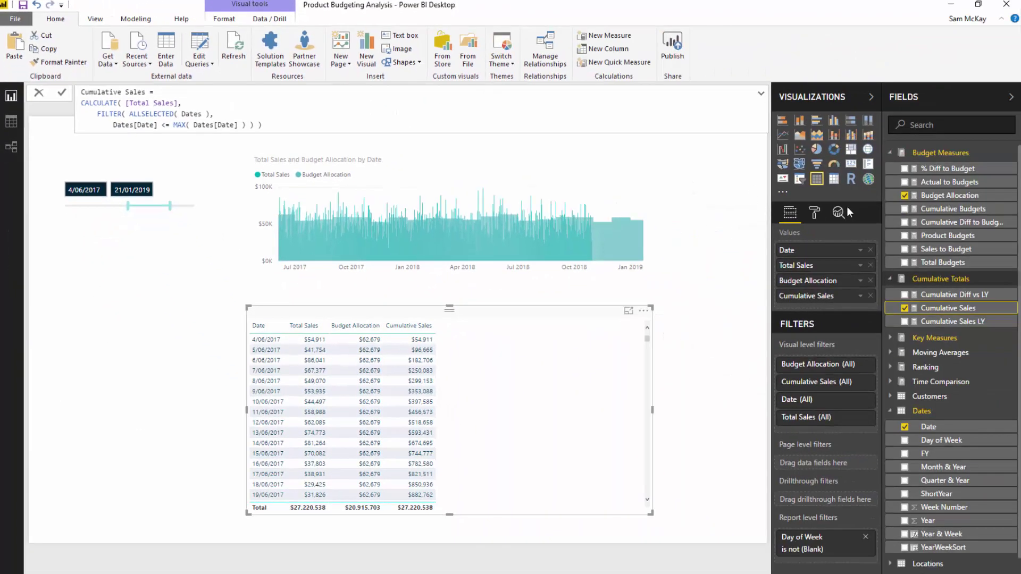
Open the Cumulative Budgets formula and highlight its SUMX expression and Budget Allocation reference.
{"action": "left_click", "coordinate": [948, 208]}
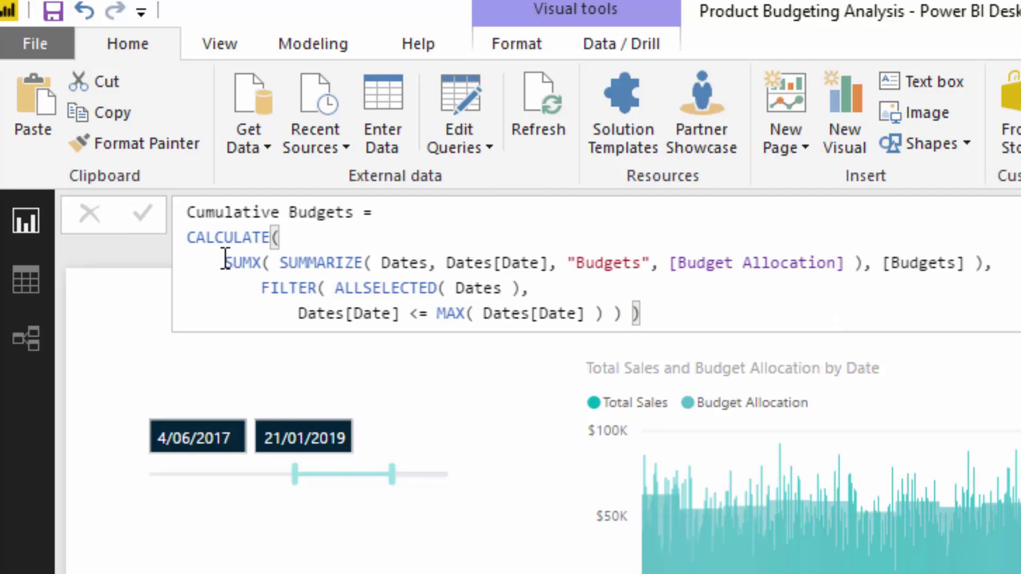
{"action": "left_click_drag", "start_coordinate": [223, 262], "coordinate": [987, 263]}
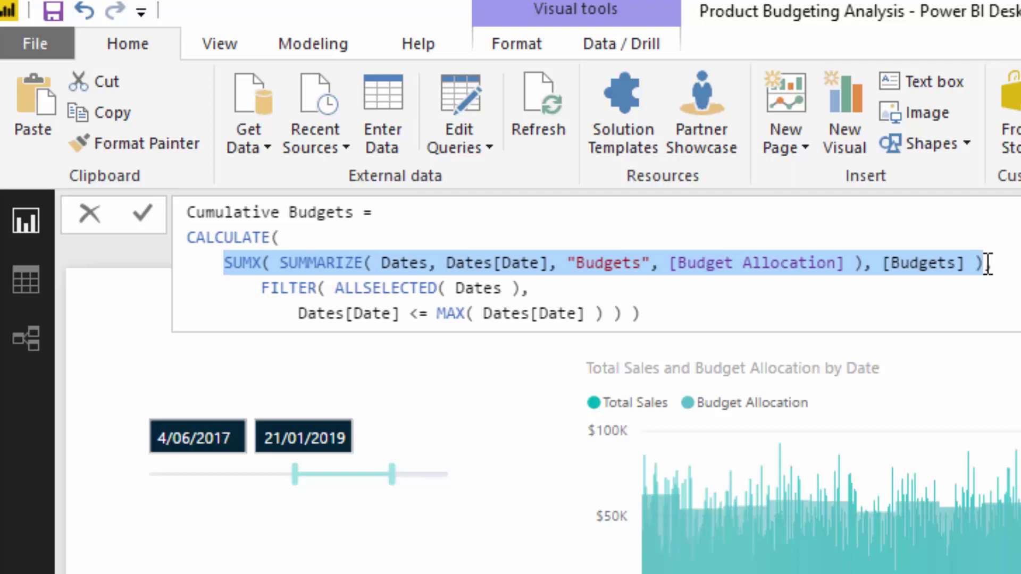
{"action": "left_click_drag", "start_coordinate": [845, 263], "coordinate": [660, 263]}
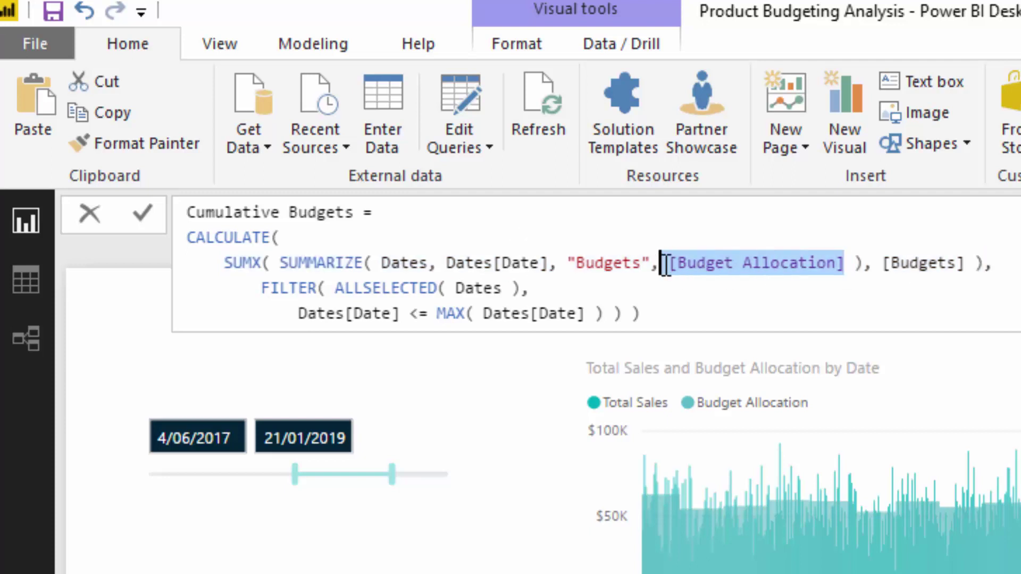
{"action": "left_click", "coordinate": [230, 256]}
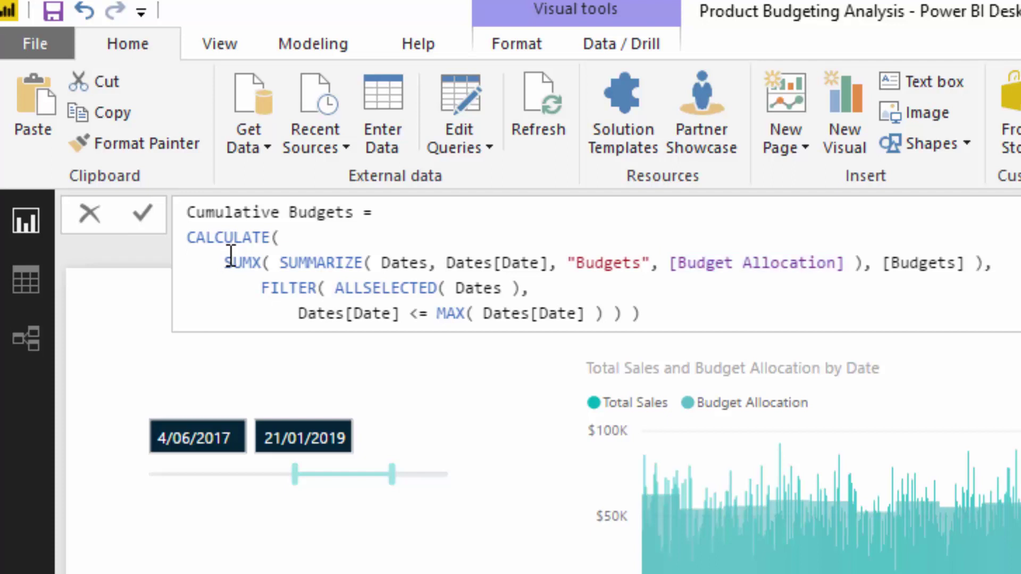
{"action": "left_click_drag", "start_coordinate": [230, 255], "coordinate": [873, 255]}
{"action": "left_click", "coordinate": [839, 260]}
Highlight the full SUMMARIZE table expression in the Cumulative Budgets formula.
{"action": "left_click", "coordinate": [282, 263]}
{"action": "left_click_drag", "start_coordinate": [305, 263], "coordinate": [651, 263]}
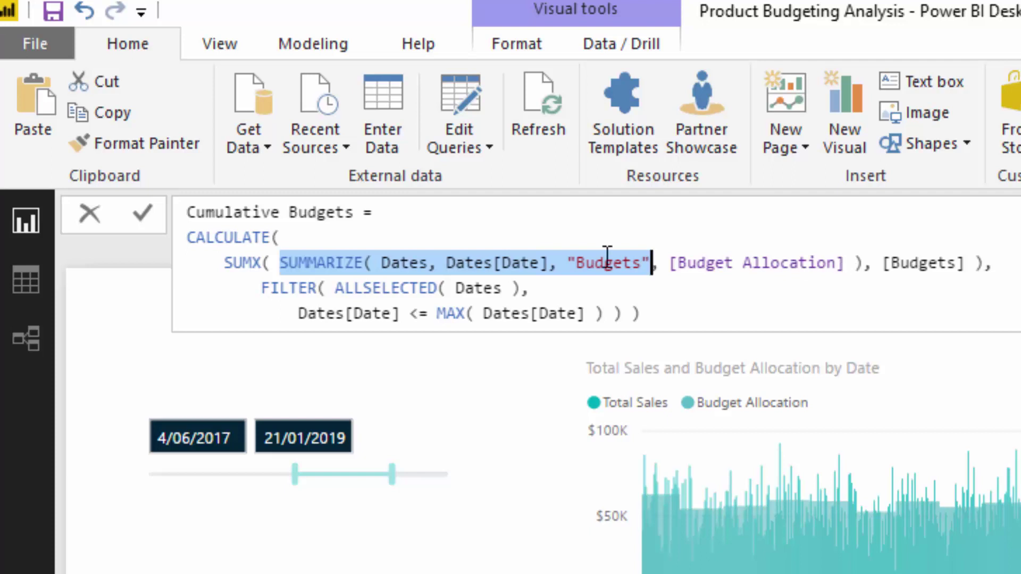
{"action": "left_click", "coordinate": [410, 263]}
{"action": "left_click_drag", "start_coordinate": [282, 262], "coordinate": [864, 263]}
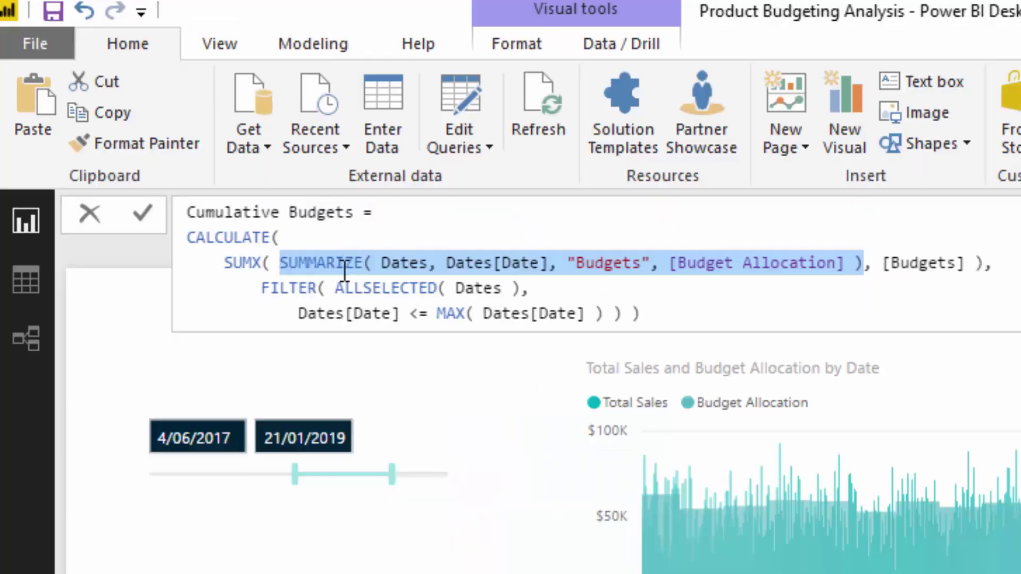
{"action": "left_click", "coordinate": [861, 262], "text": "shift"}
{"action": "left_click_drag", "start_coordinate": [887, 262], "coordinate": [966, 262]}
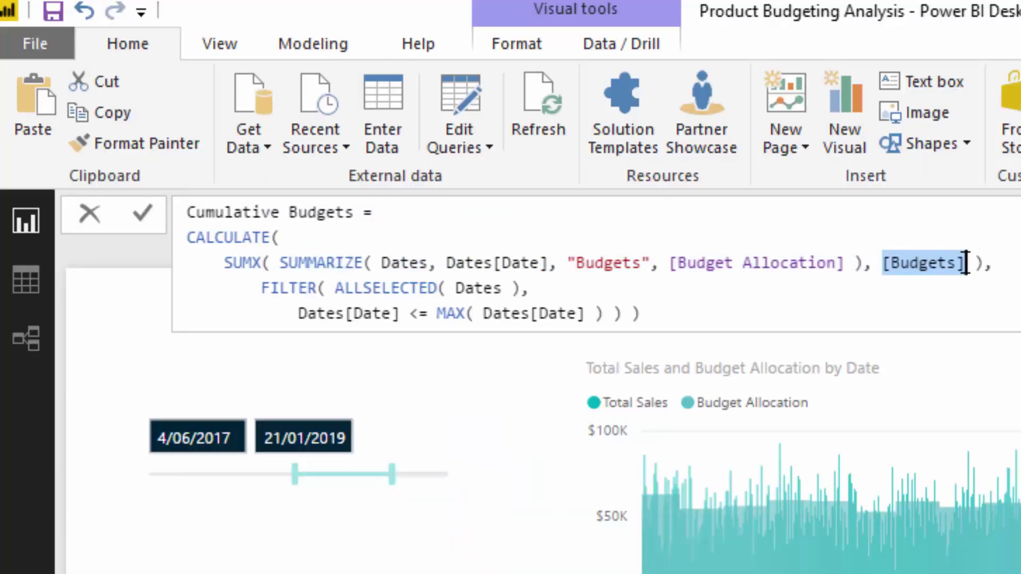
{"action": "left_click", "coordinate": [966, 263]}
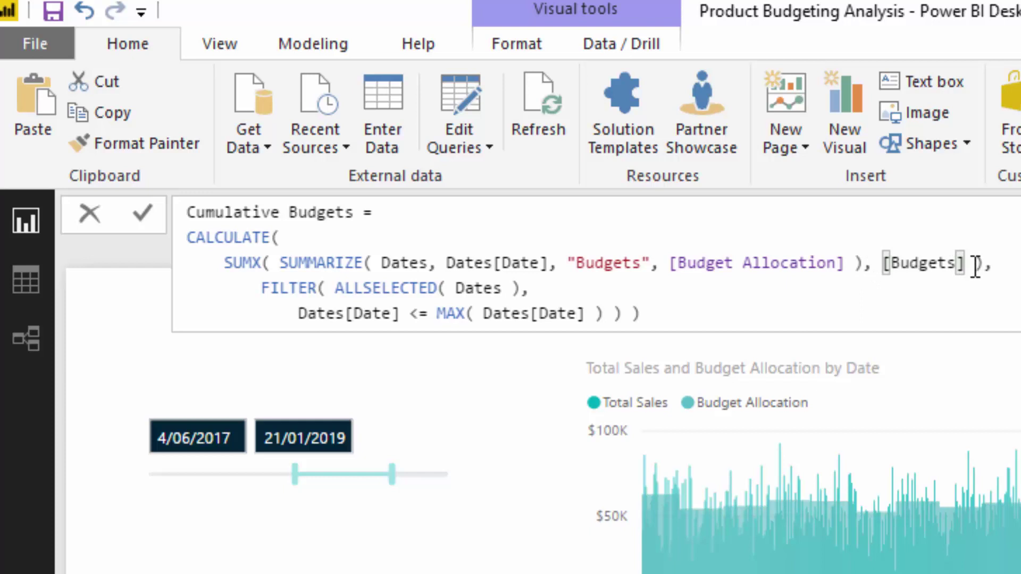
{"action": "left_click", "coordinate": [844, 262]}
{"action": "left_click_drag", "start_coordinate": [833, 263], "coordinate": [676, 255]}
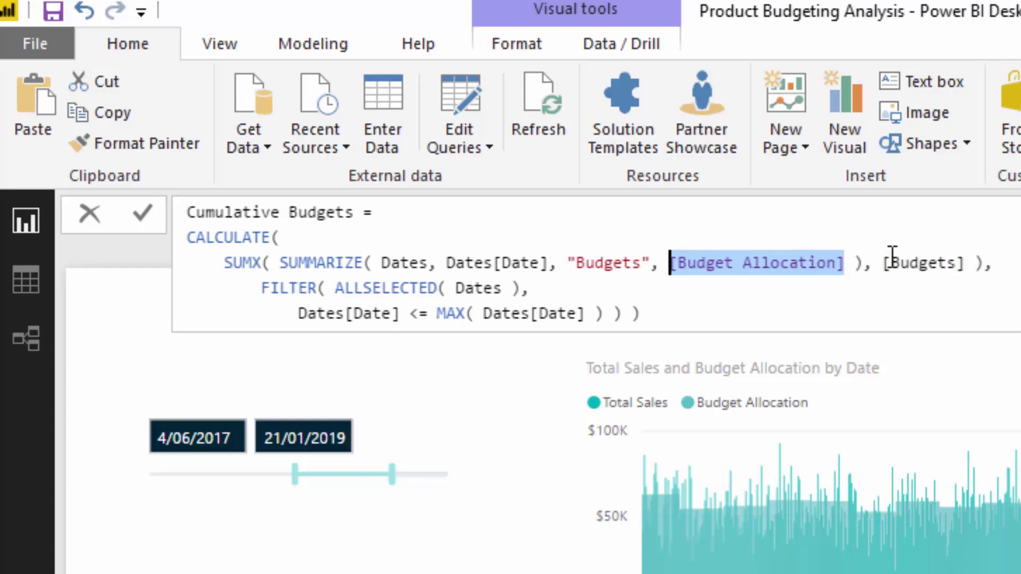
{"action": "left_click", "coordinate": [878, 263]}
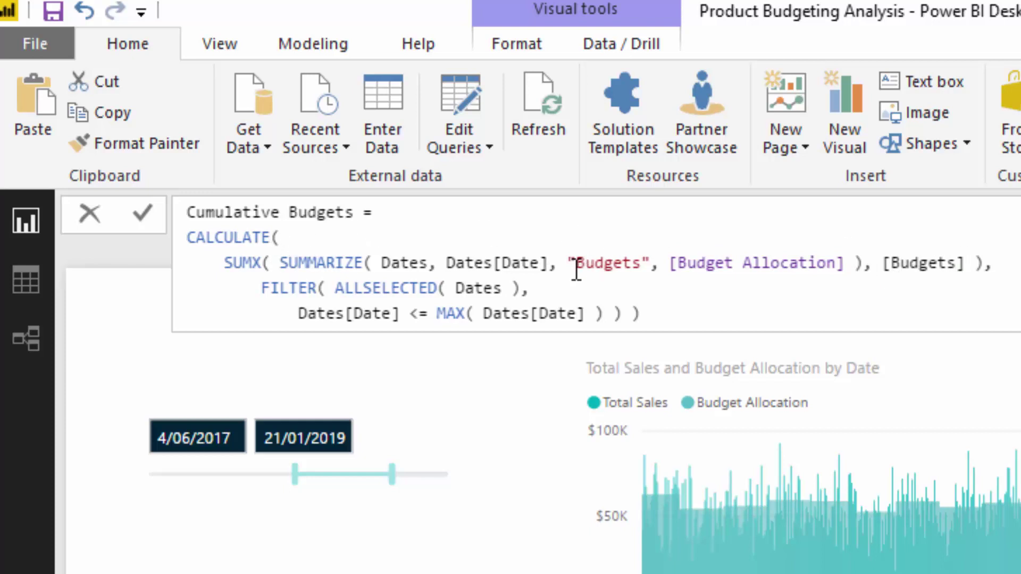
{"action": "left_click_drag", "start_coordinate": [571, 255], "coordinate": [653, 262]}
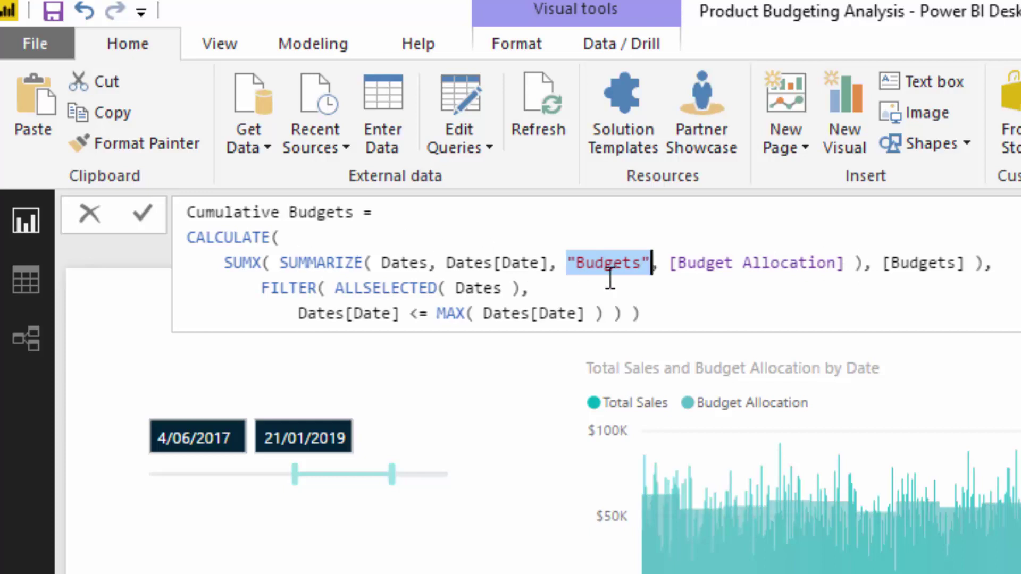
{"action": "left_click_drag", "start_coordinate": [965, 263], "coordinate": [885, 264]}
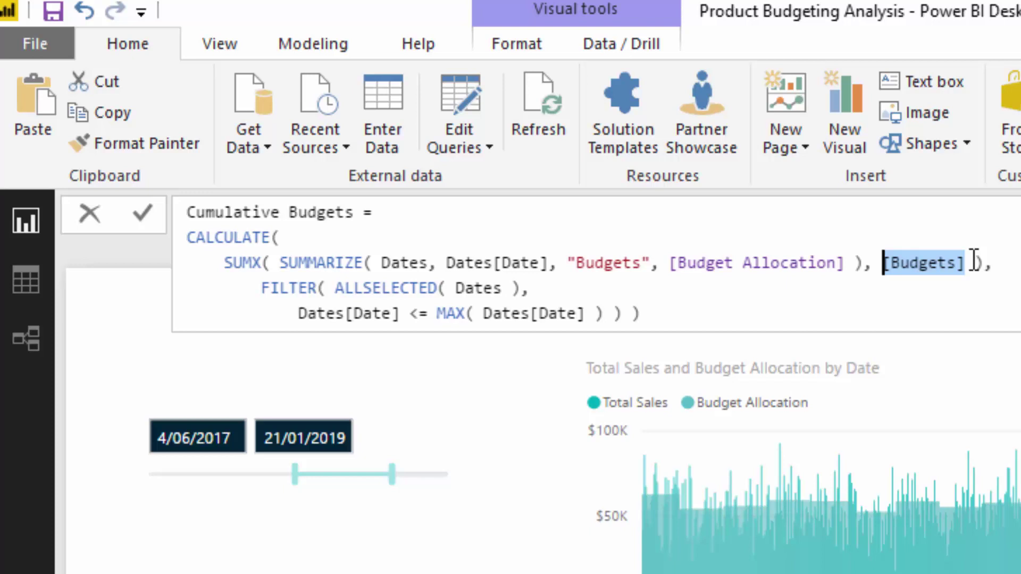
{"action": "left_click_drag", "start_coordinate": [551, 305], "coordinate": [681, 308]}
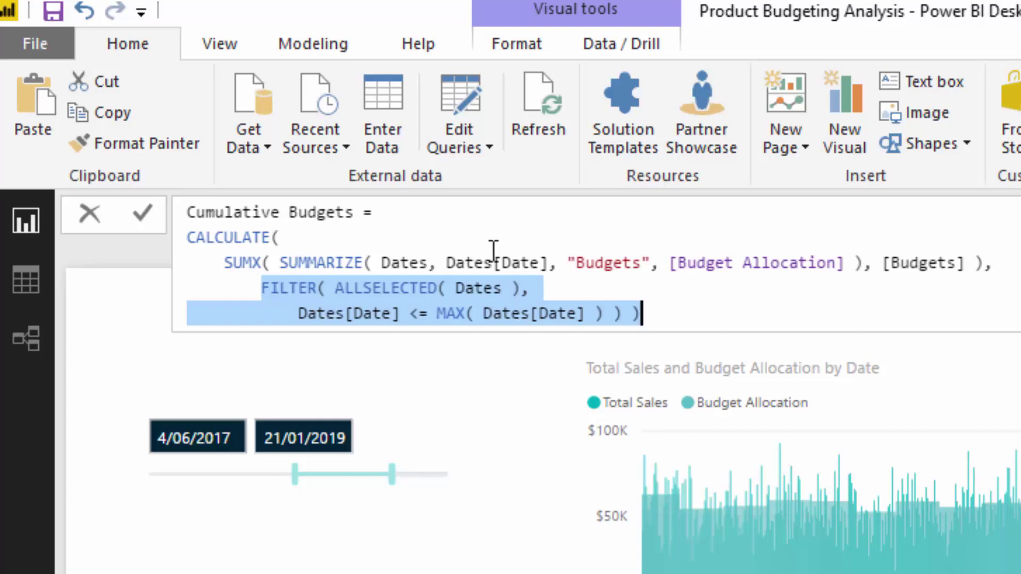
{"action": "left_click_drag", "start_coordinate": [853, 262], "coordinate": [661, 264]}
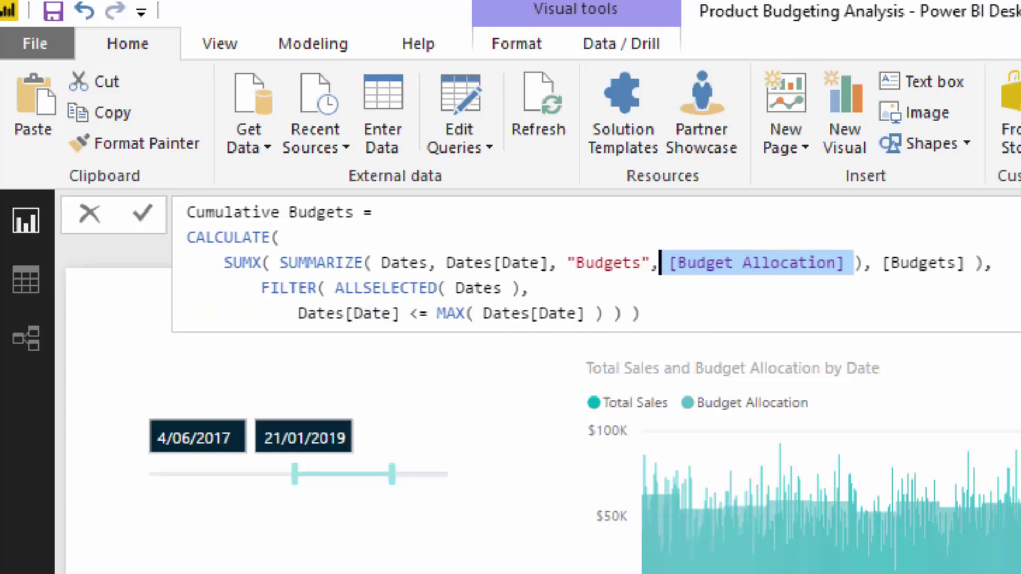
{"action": "left_click_drag", "start_coordinate": [967, 262], "coordinate": [888, 264]}
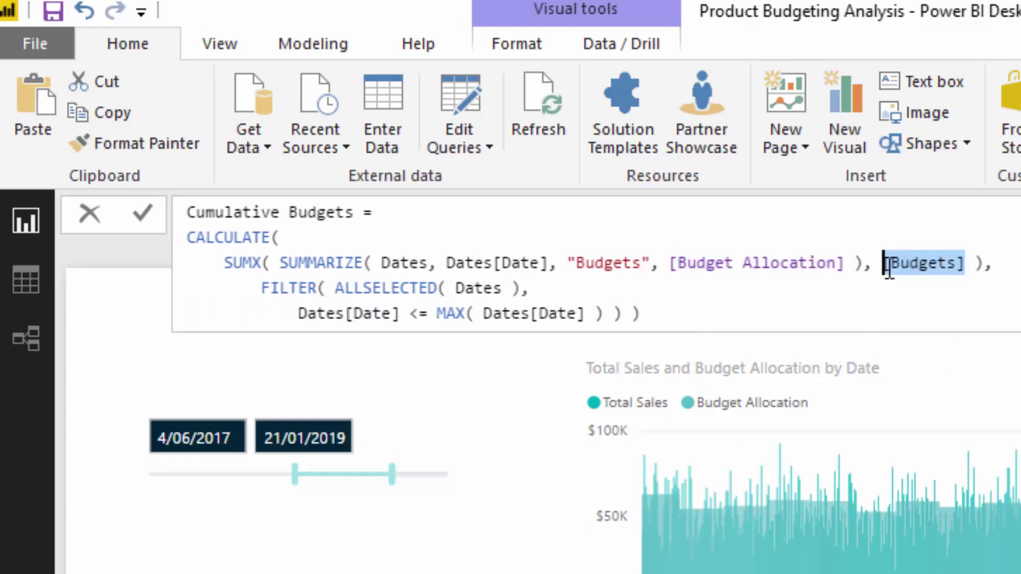
{"action": "left_click_drag", "start_coordinate": [650, 263], "coordinate": [567, 263]}
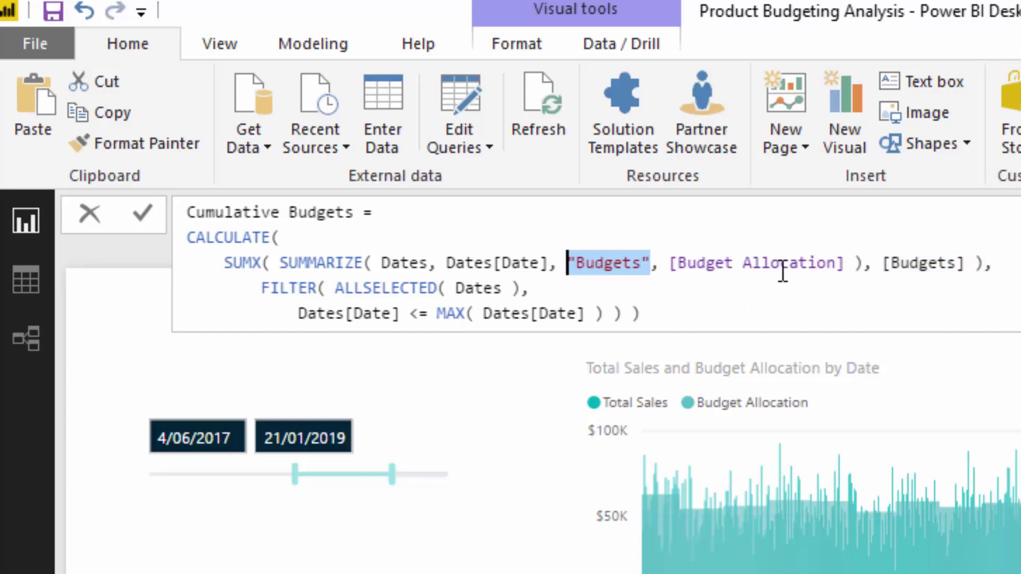
{"action": "left_click", "coordinate": [965, 263]}
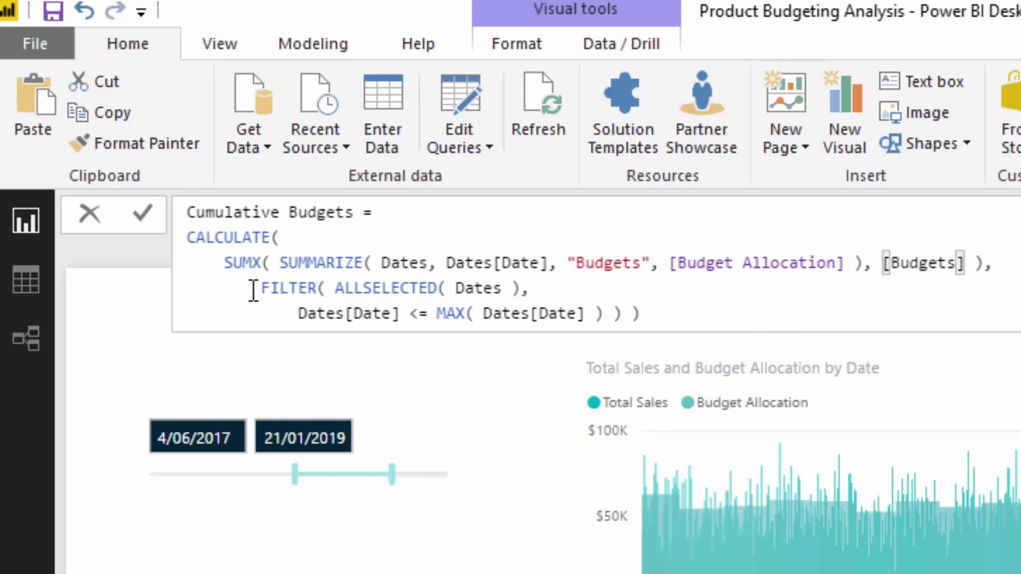
{"action": "left_click_drag", "start_coordinate": [261, 288], "coordinate": [684, 314]}
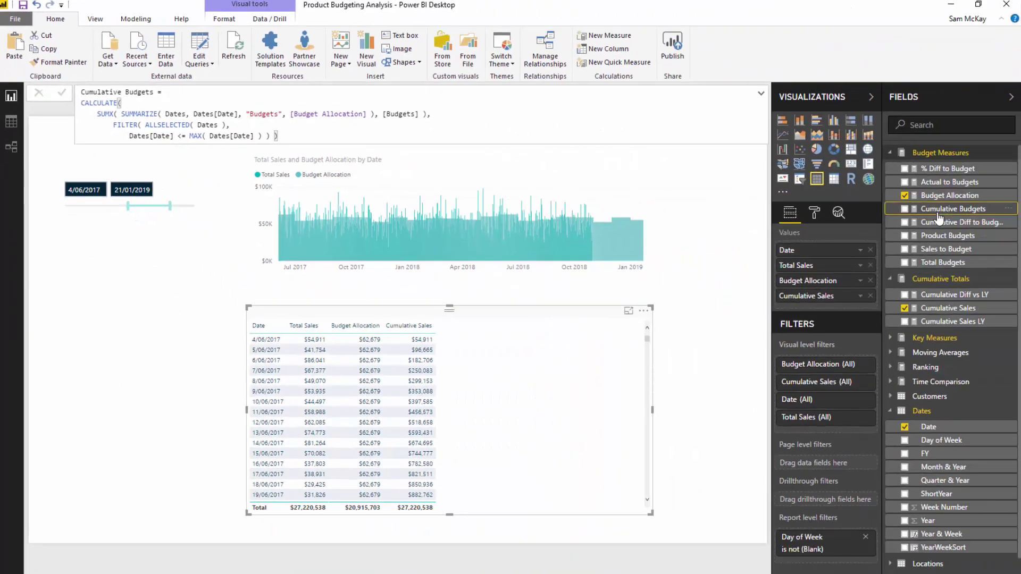
{"action": "left_click_drag", "start_coordinate": [939, 215], "coordinate": [510, 433]}
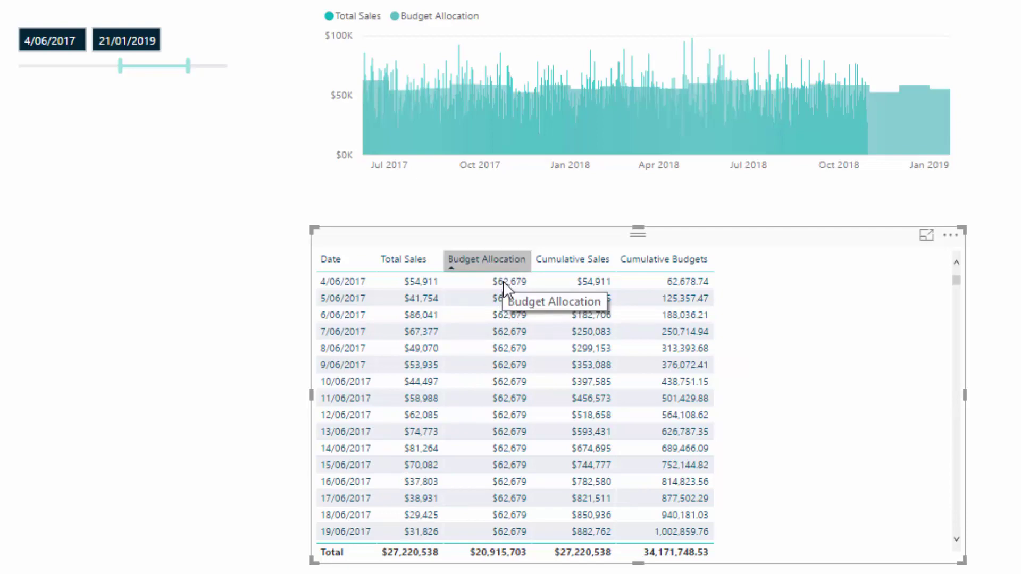
Scroll through the table rows to check the Cumulative Budgets values.
{"action": "scroll", "coordinate": [503, 281], "scroll_direction": "down", "scroll_amount": 5}
{"action": "scroll", "coordinate": [492, 377], "scroll_direction": "down", "scroll_amount": 10}
{"action": "scroll", "coordinate": [492, 378], "scroll_direction": "up", "scroll_amount": 9}
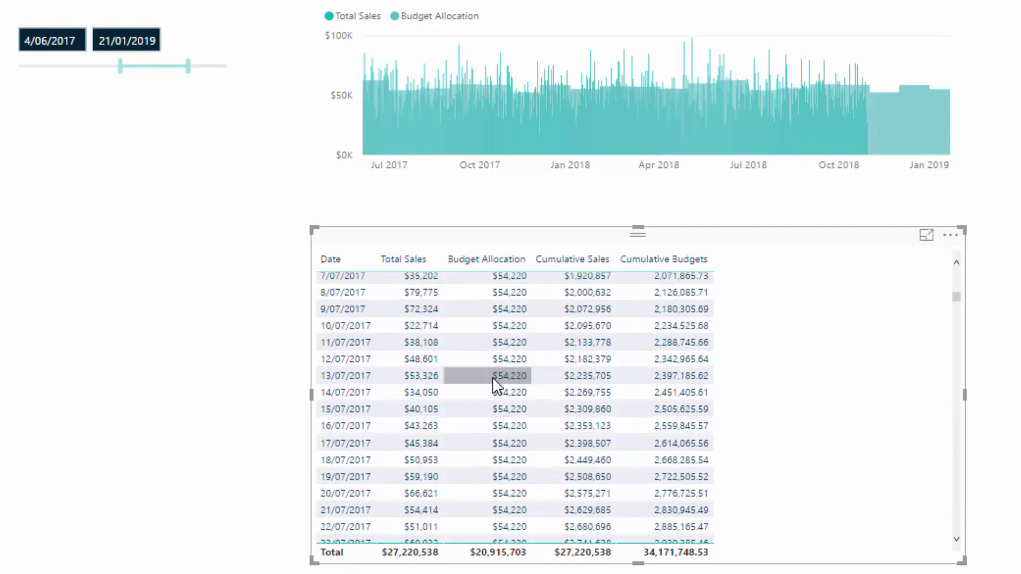
{"action": "scroll", "coordinate": [497, 373], "scroll_direction": "up", "scroll_amount": 4}
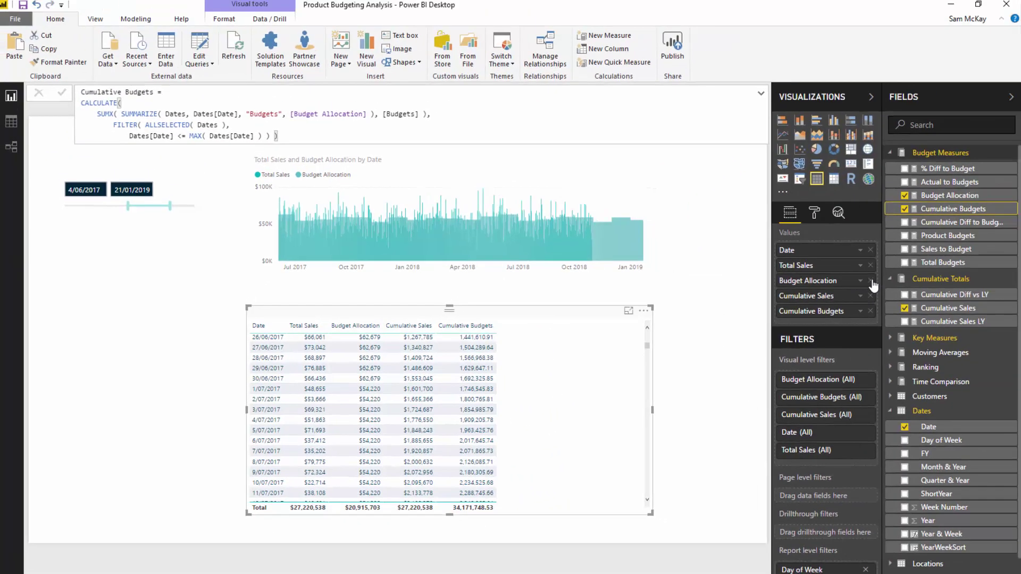
Remove Budget Allocation and Total Sales from the table and convert it to an area chart.
{"action": "left_click", "coordinate": [870, 281]}
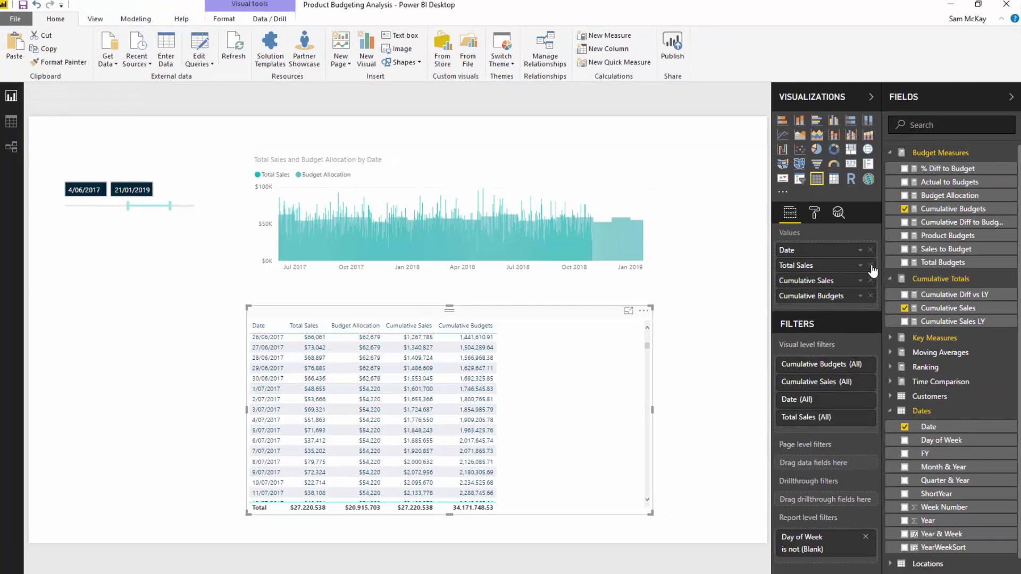
{"action": "left_click", "coordinate": [870, 265]}
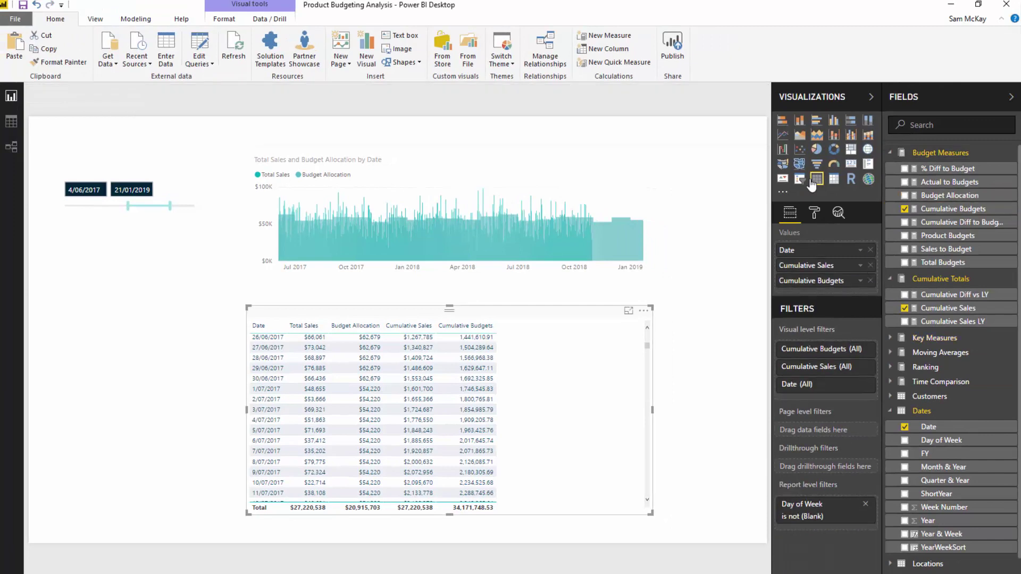
{"action": "left_click", "coordinate": [799, 134]}
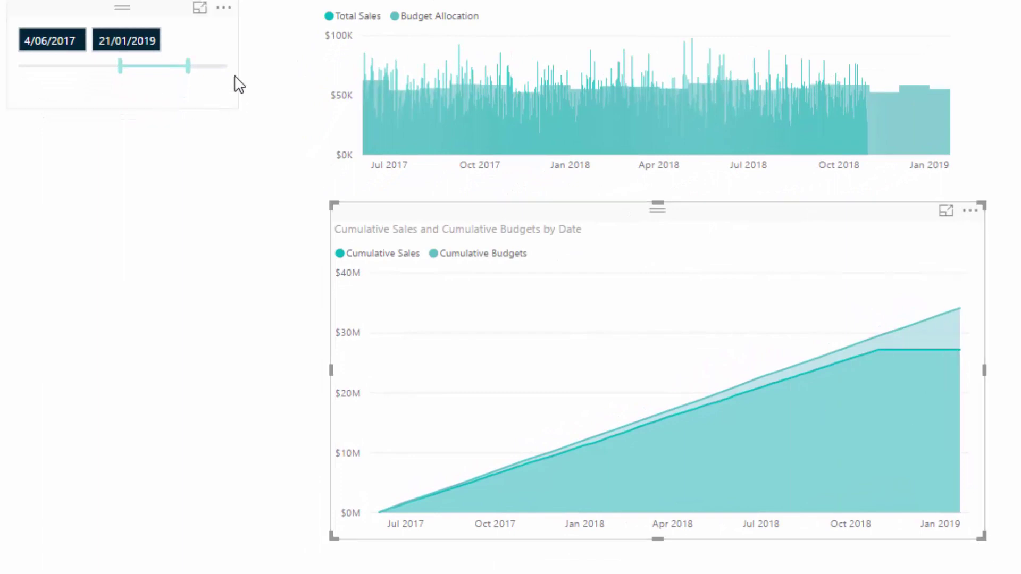
Move the slicer end to 1/06/2018, then extend it to 16/02/2019.
{"action": "left_click_drag", "start_coordinate": [188, 66], "coordinate": [162, 66]}
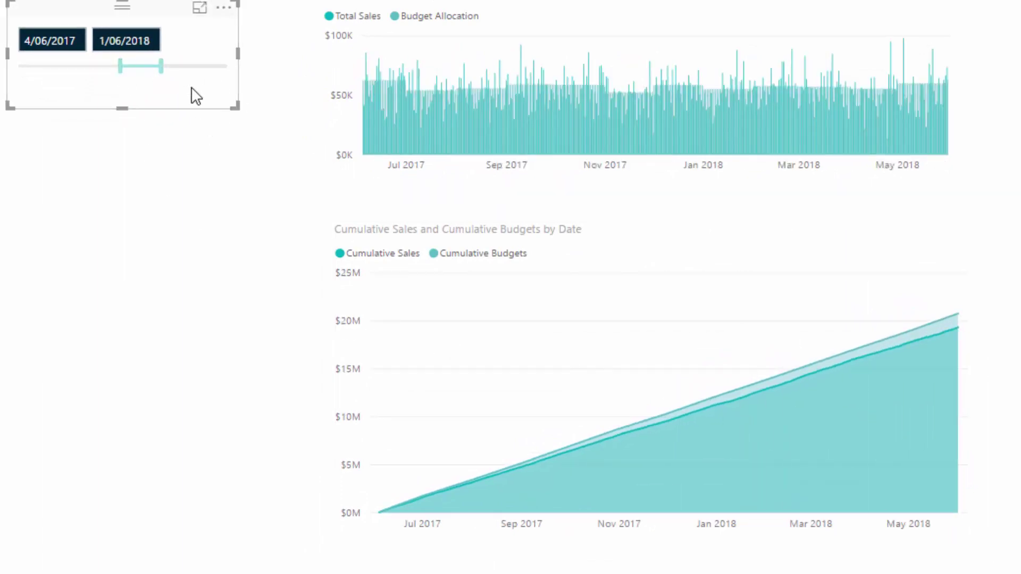
{"action": "left_click_drag", "start_coordinate": [161, 67], "coordinate": [190, 66]}
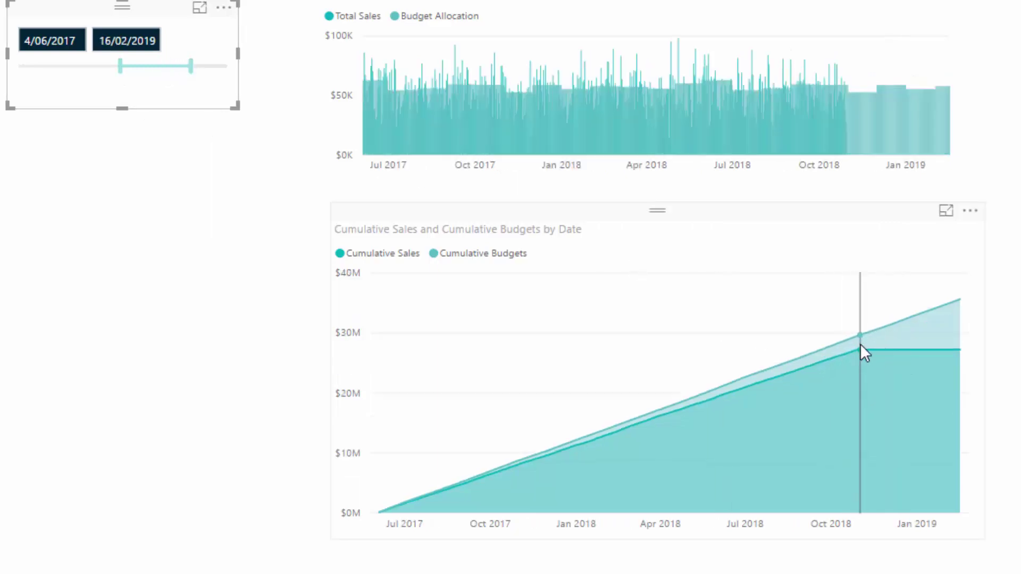
{"action": "mouse_move", "coordinate": [868, 338]}
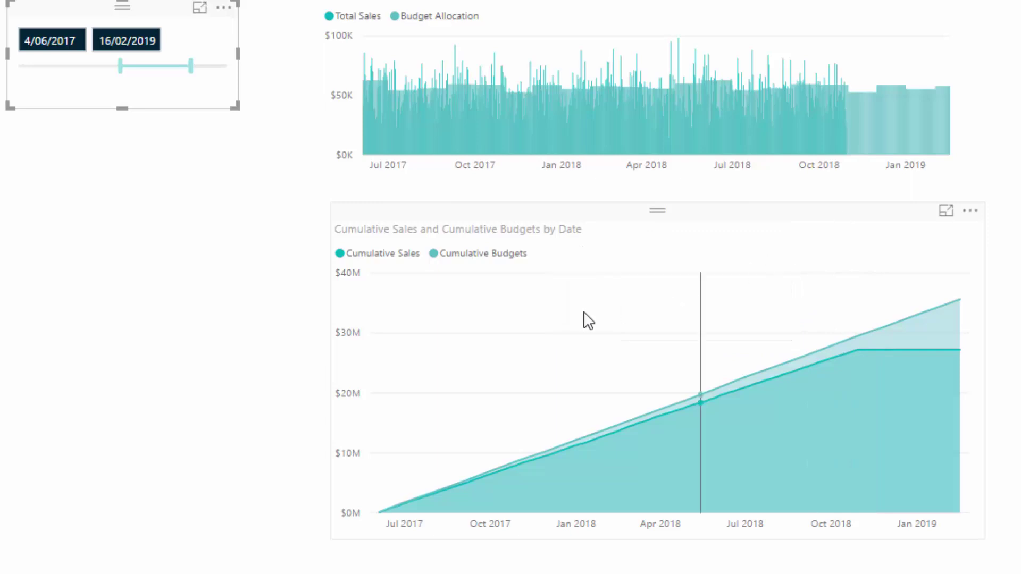
{"action": "mouse_move", "coordinate": [557, 326]}
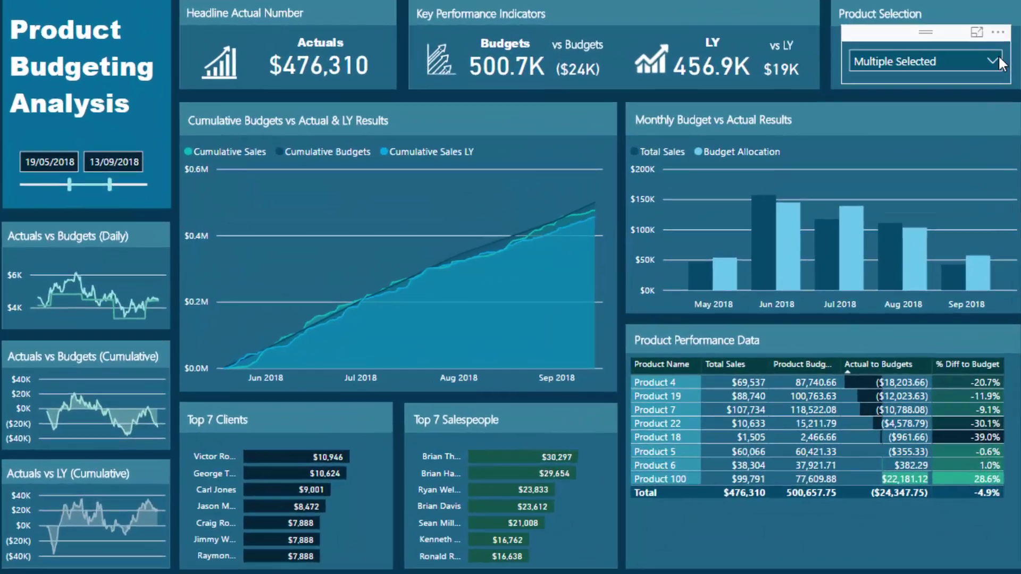
Tick Product 14 and Product 13 in the Product Selection slicer, raising Actuals to $541,210.
{"action": "left_click", "coordinate": [739, 174]}
{"action": "scroll", "coordinate": [864, 207], "scroll_direction": "down", "scroll_amount": 3}
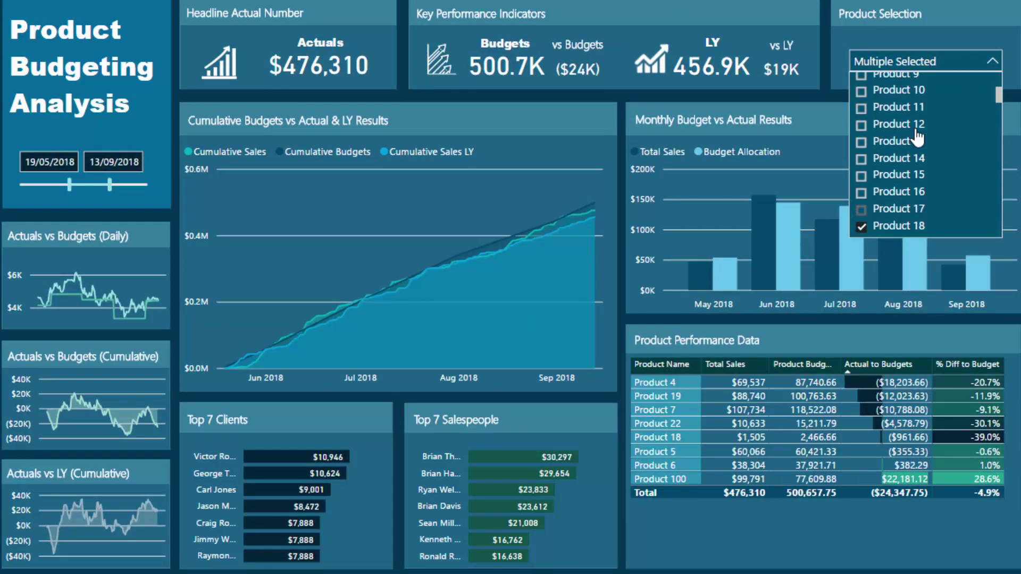
{"action": "left_click", "coordinate": [891, 156]}
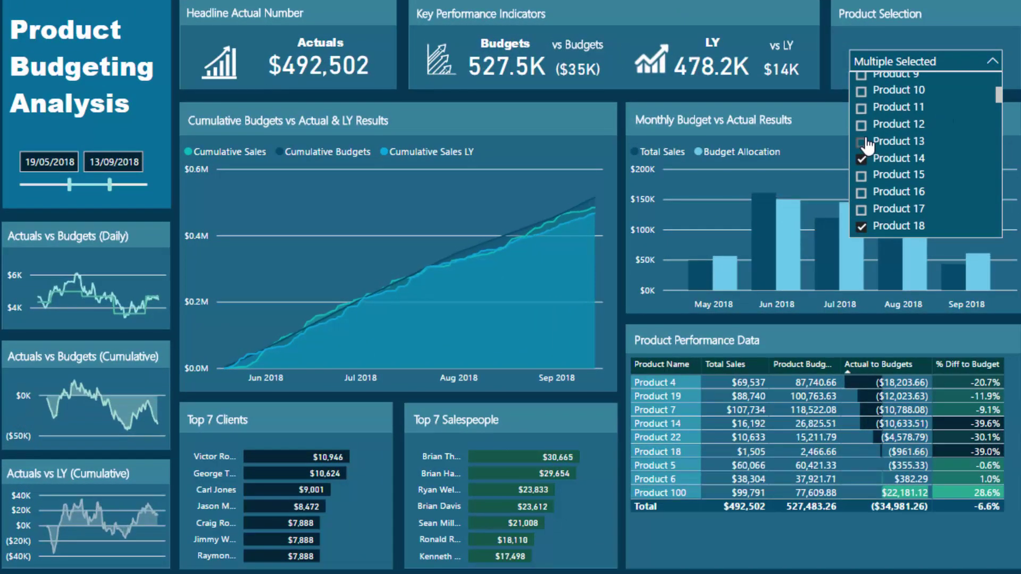
{"action": "left_click", "coordinate": [866, 143]}
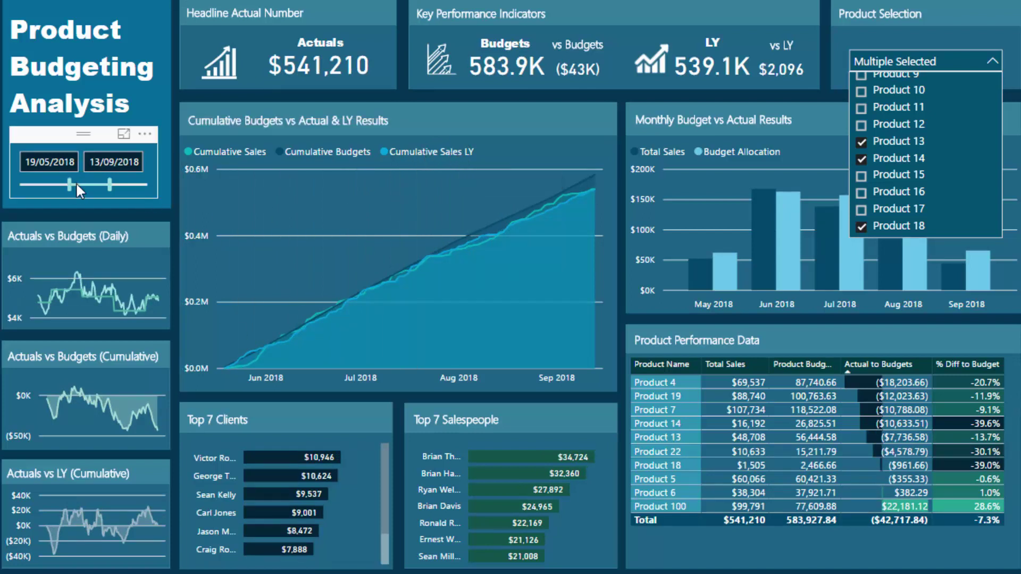
{"action": "left_click", "coordinate": [990, 58]}
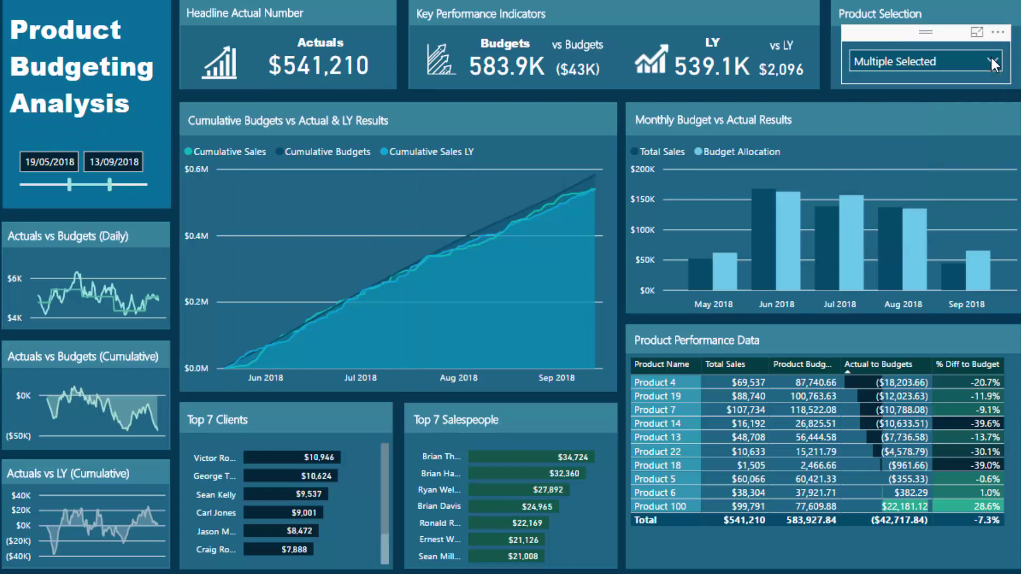